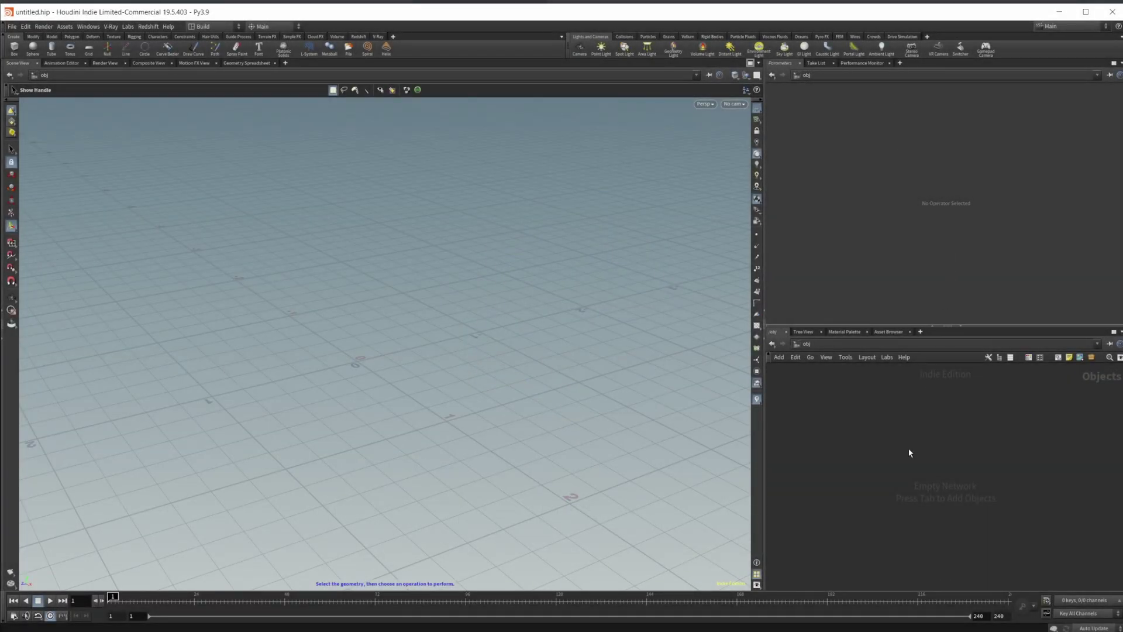
- Add a geo1 Geometry object to the network and dive inside it
key("Tab")
type("geo")
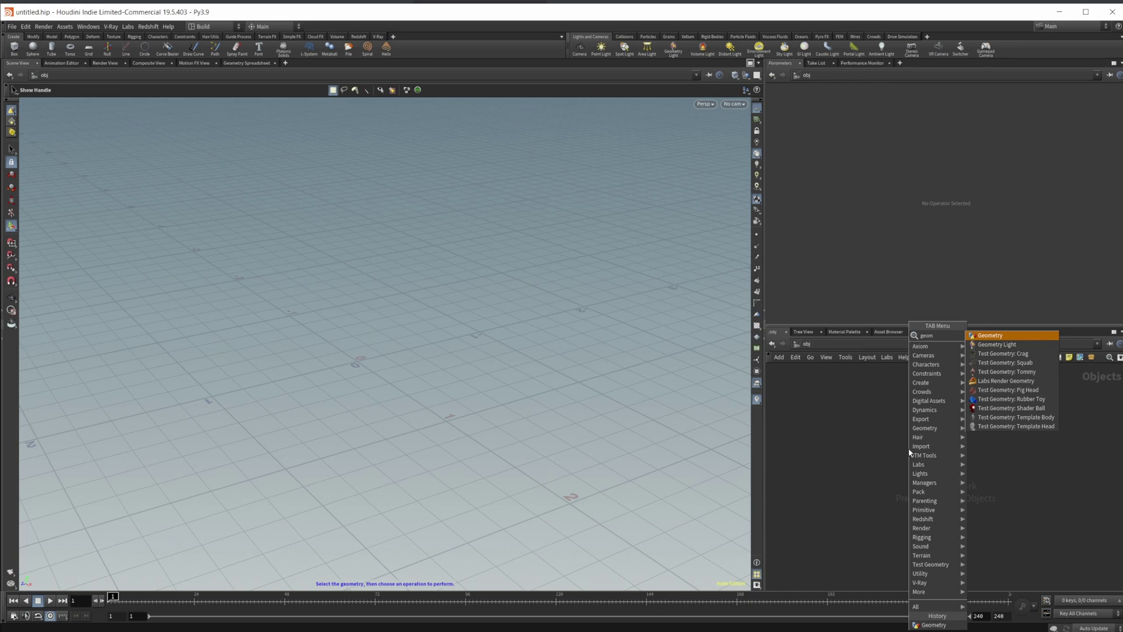
key("Return")
left_click(909, 454)
double_click(908, 453)
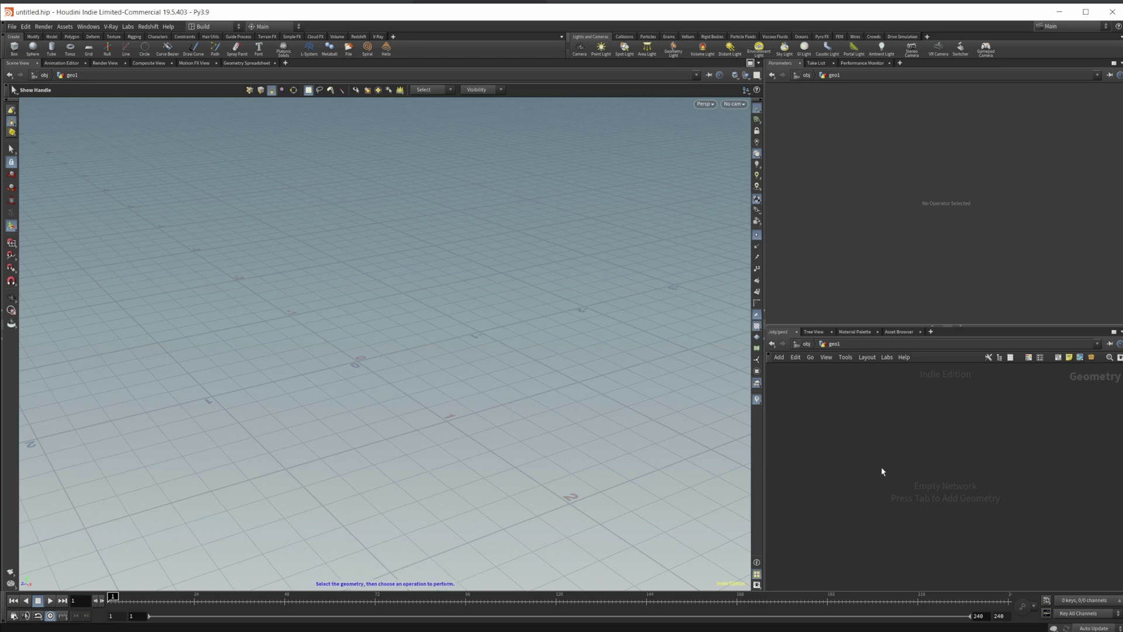
- Add a Particles_Along_Lines1 node to the geo1 network
key("Tab")
type("p")
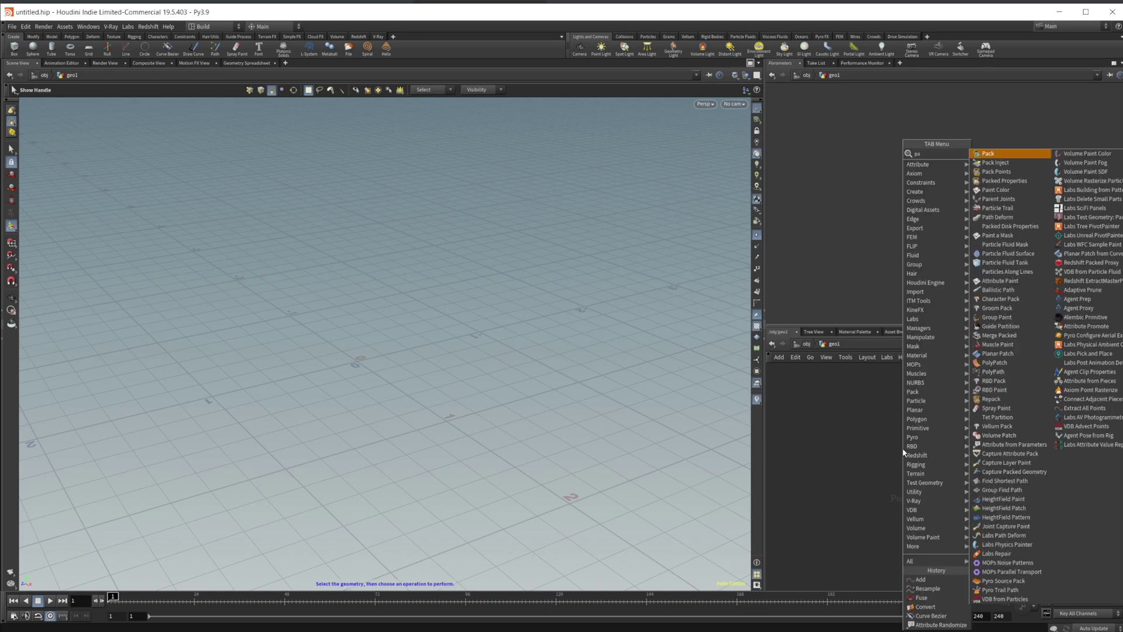
type("articles along")
key("Return")
left_click(902, 448)
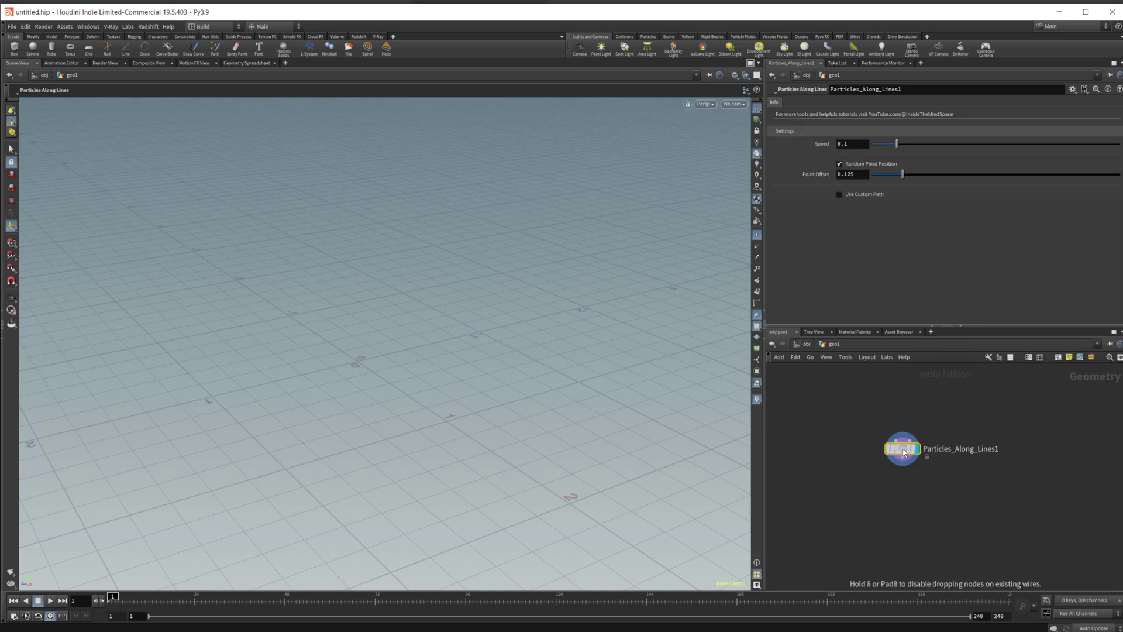
- Browse the node categories without adding anything, then frame Particles_Along_Lines1 with H
scroll(919, 475, "up", 3)
scroll(910, 504, "up", 2)
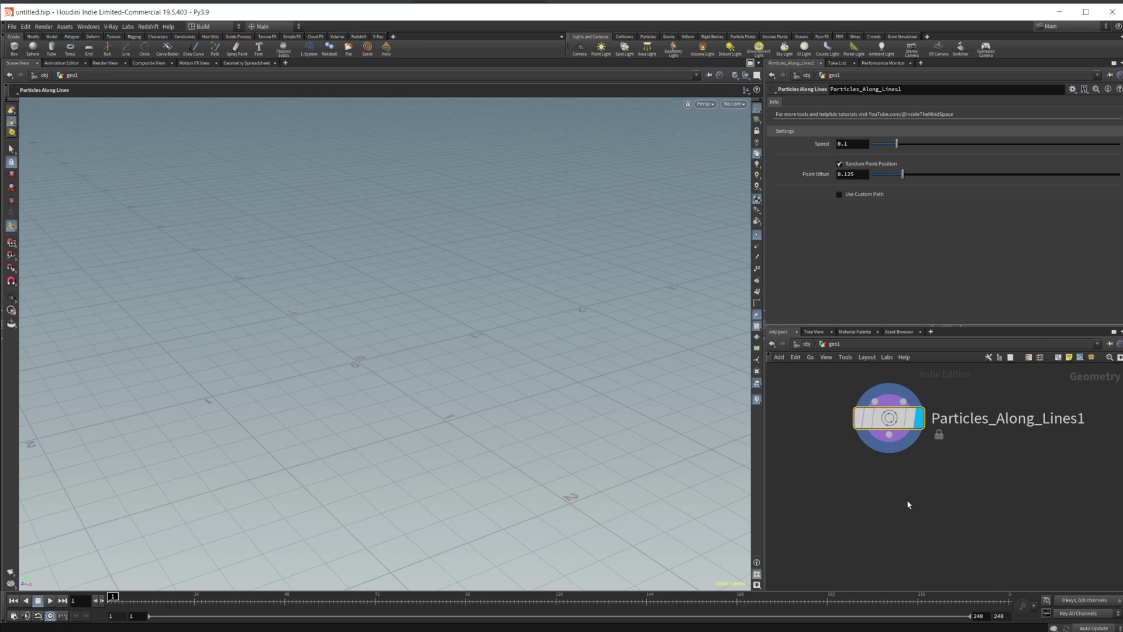
scroll(908, 509, "up", 1)
scroll(910, 526, "down", 2)
scroll(936, 529, "down", 1)
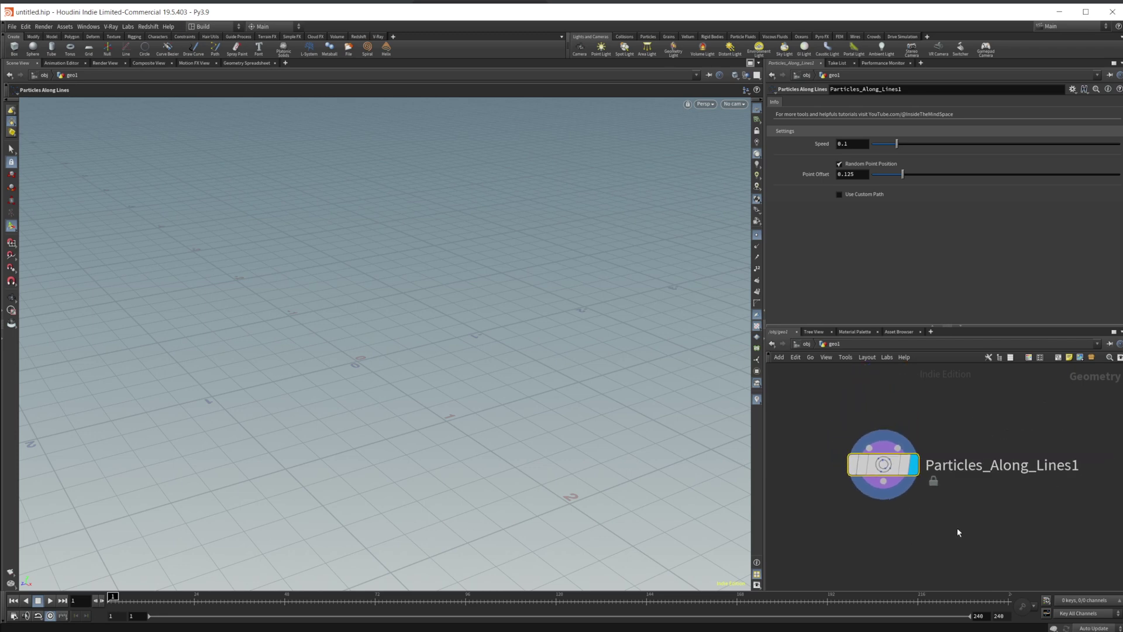
key("Tab")
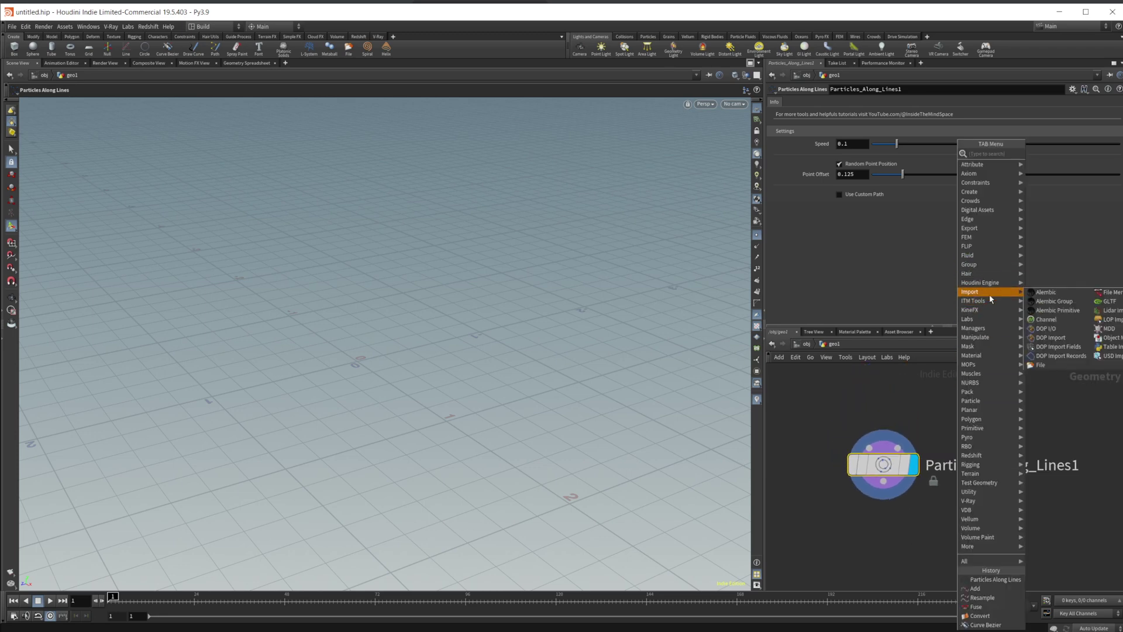
mouse_move(982, 300)
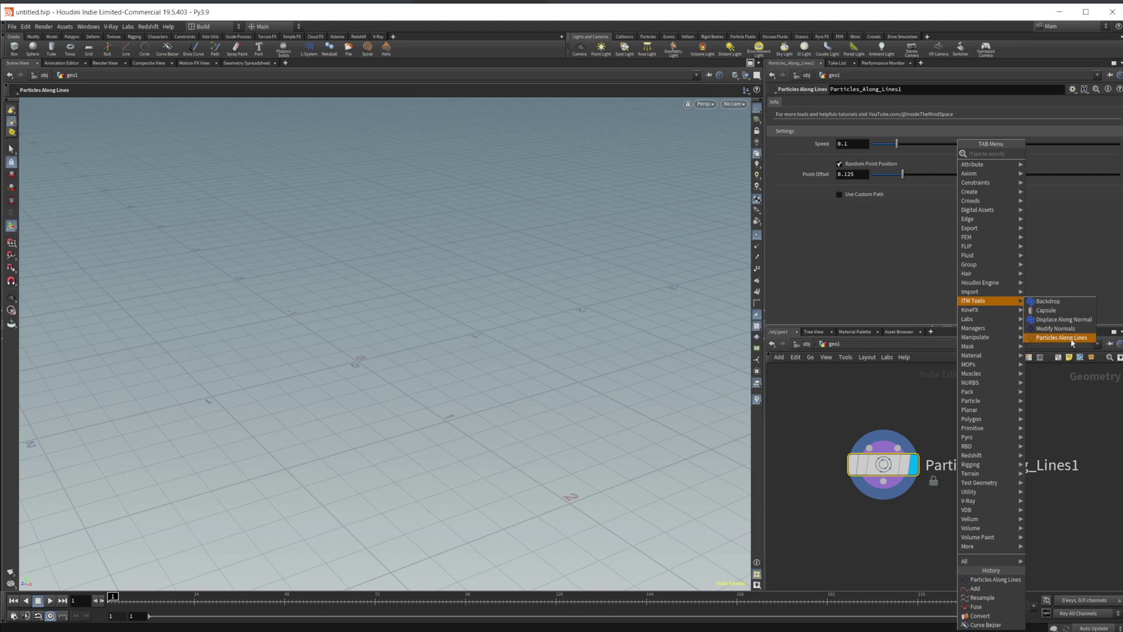
key("Escape")
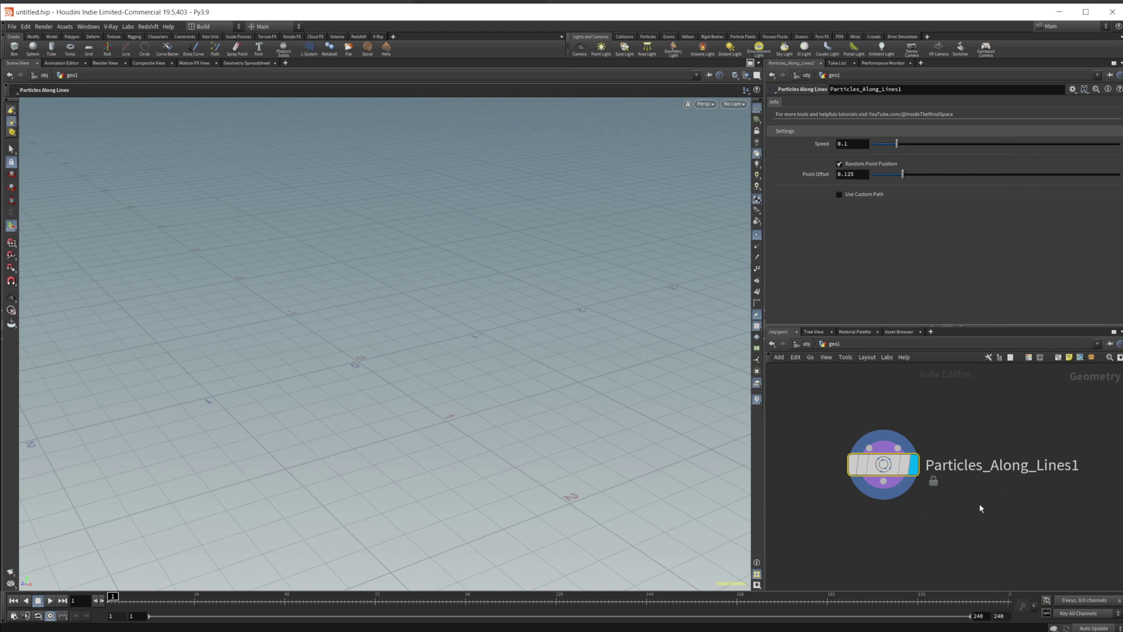
scroll(979, 504, "down", 2)
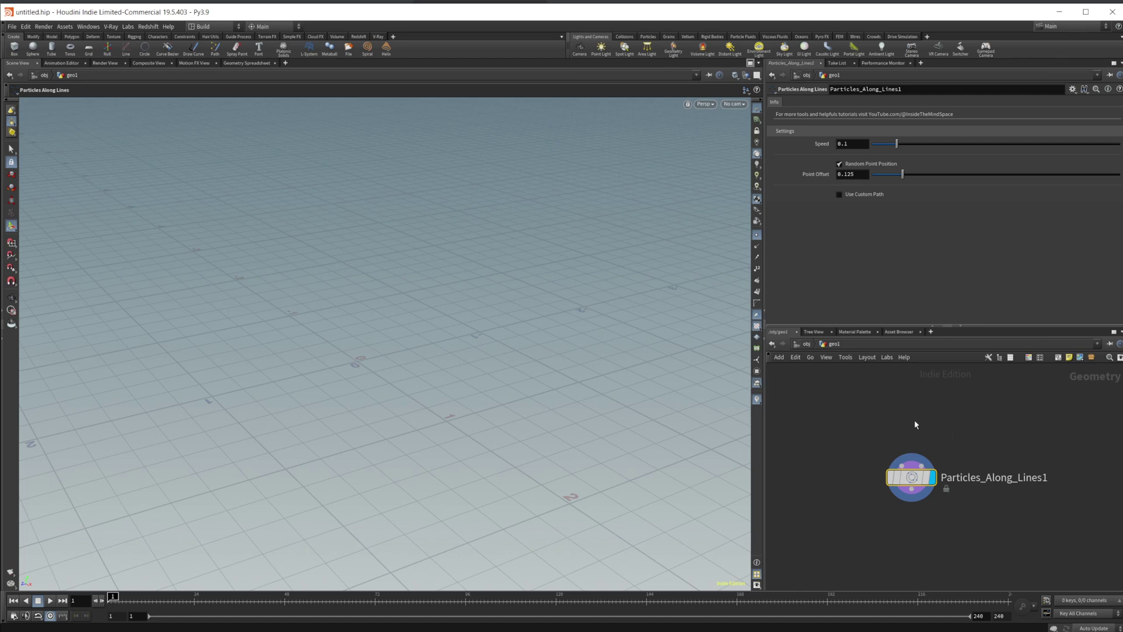
key("h")
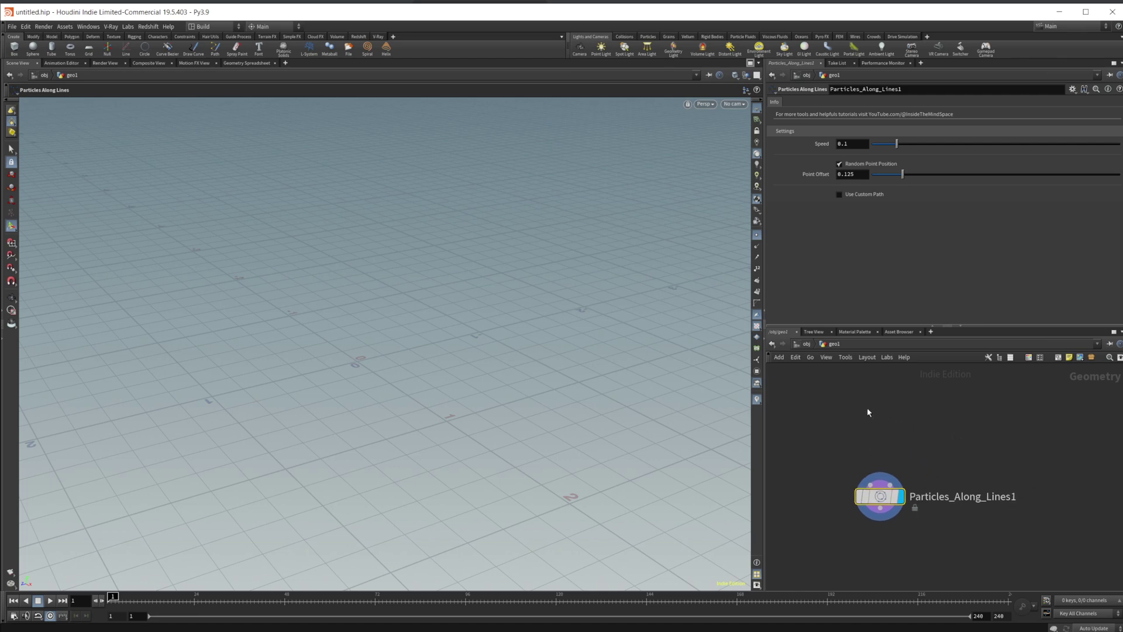
key("Tab")
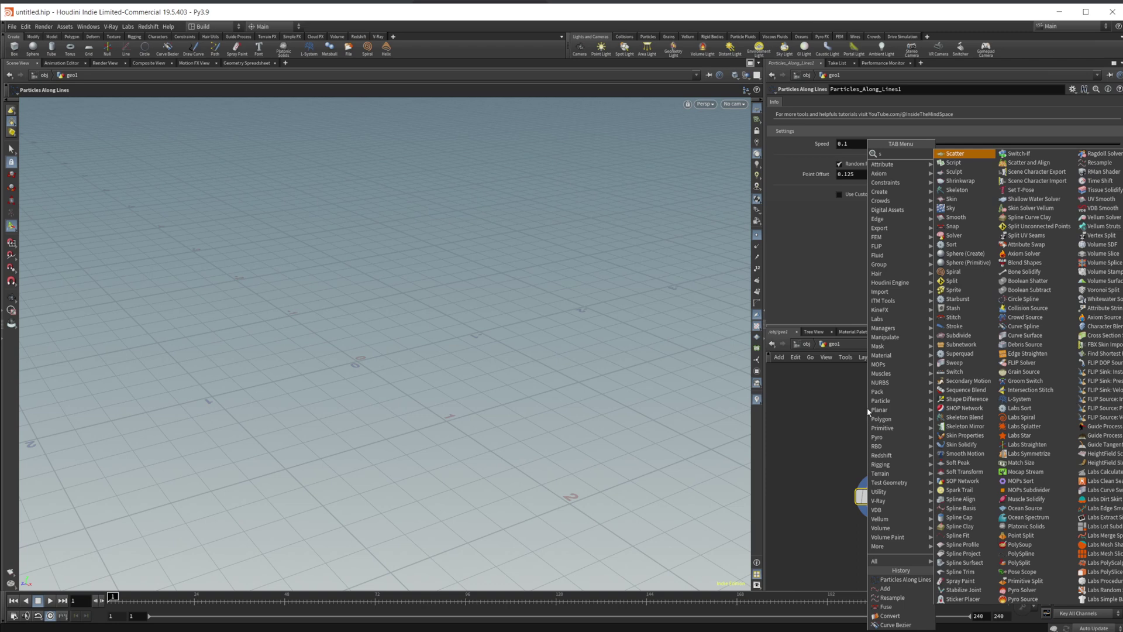
- Add a circle1 node above Particles_Along_Lines1 and wire it in
type("circle")
key("Return")
left_click(867, 409)
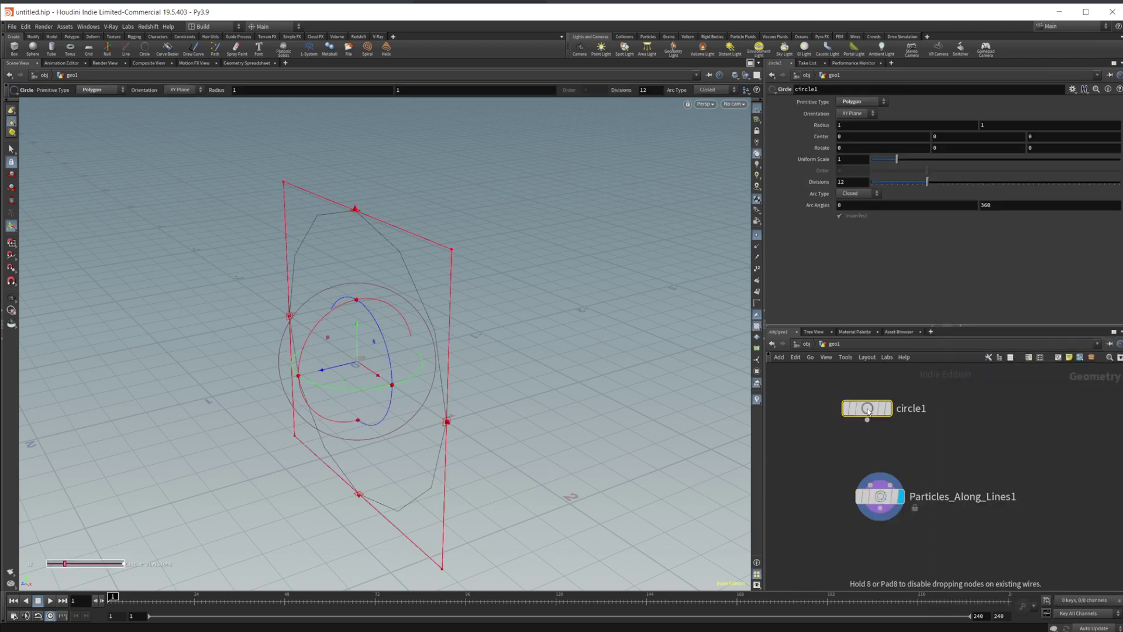
middle_click_drag(916, 460, 931, 465)
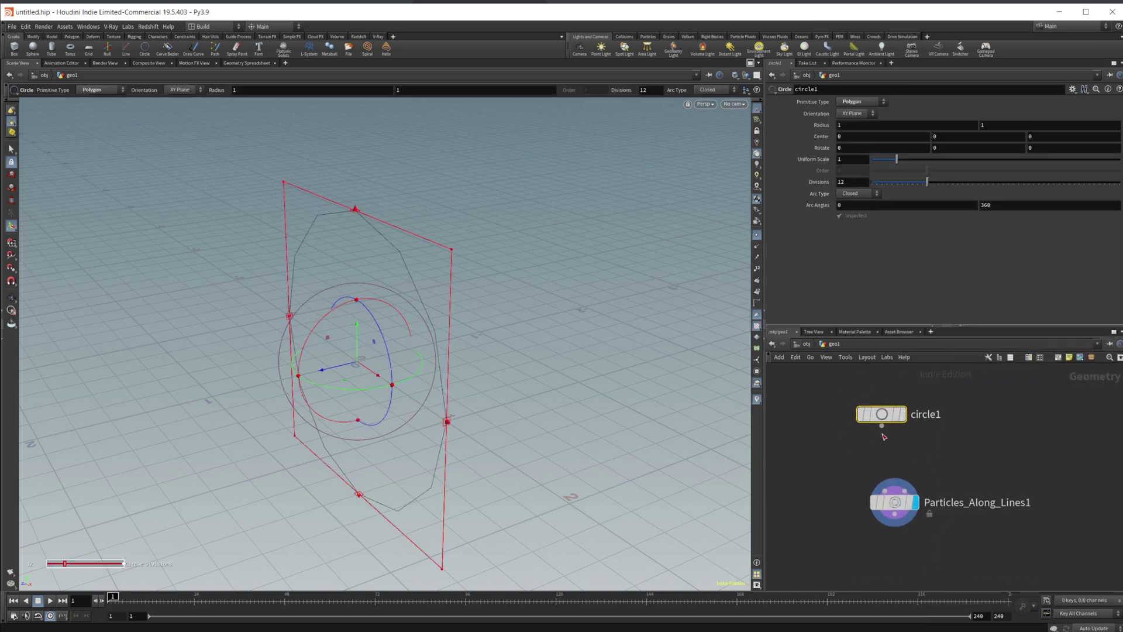
left_click_drag(881, 426, 885, 490)
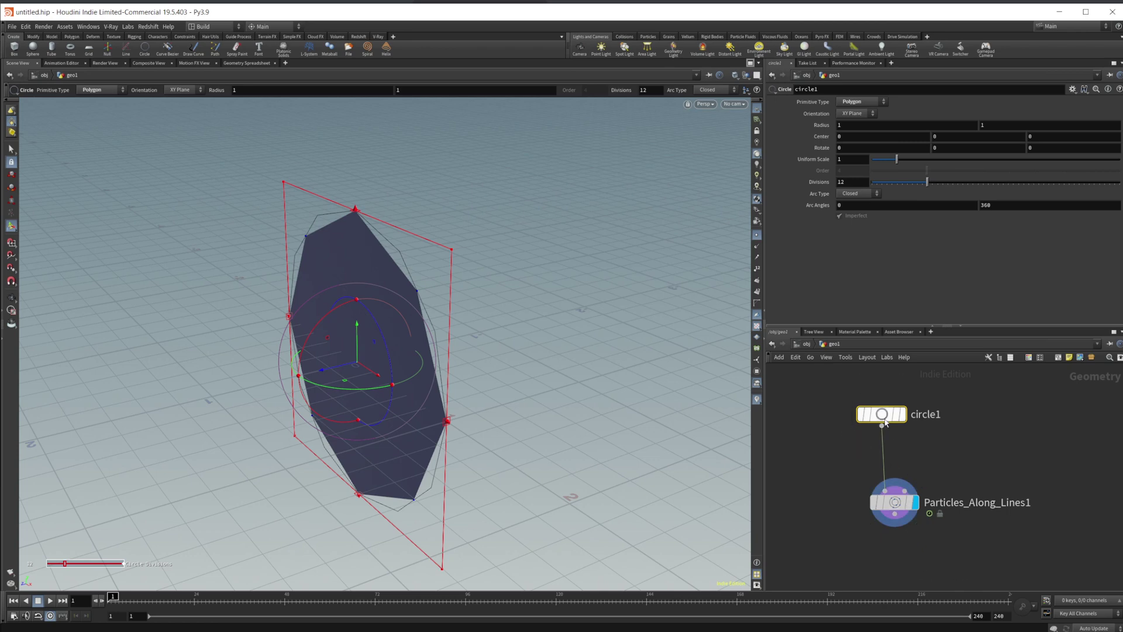
- Set circle1 to ZX Plane, 50 divisions and Open Arc, then select Particles_Along_Lines1
left_click(872, 114)
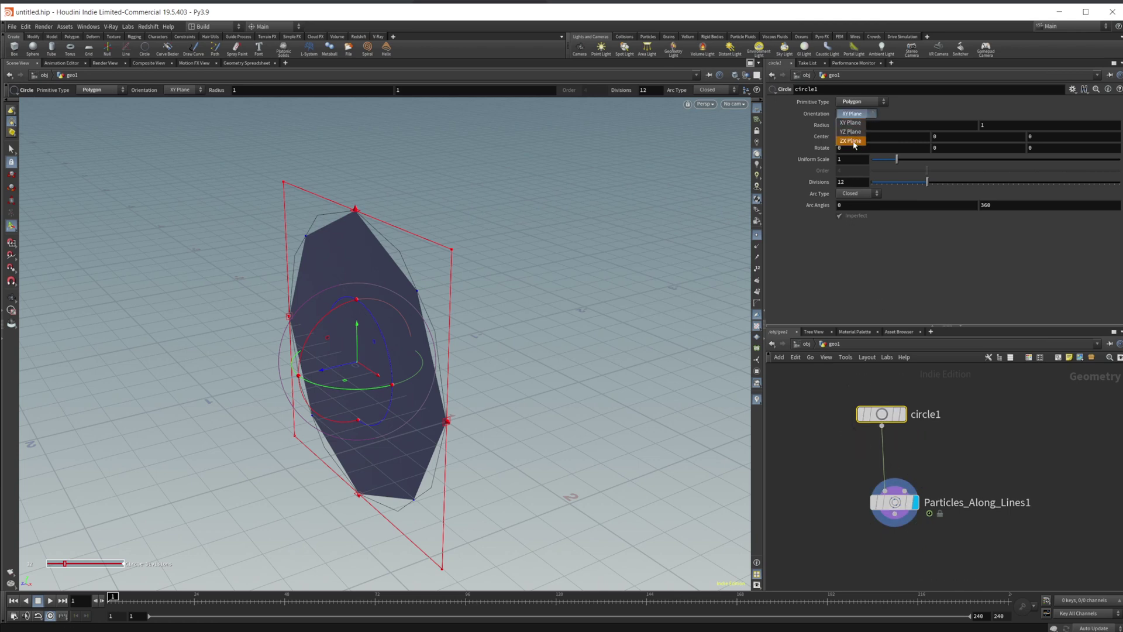
left_click(851, 141)
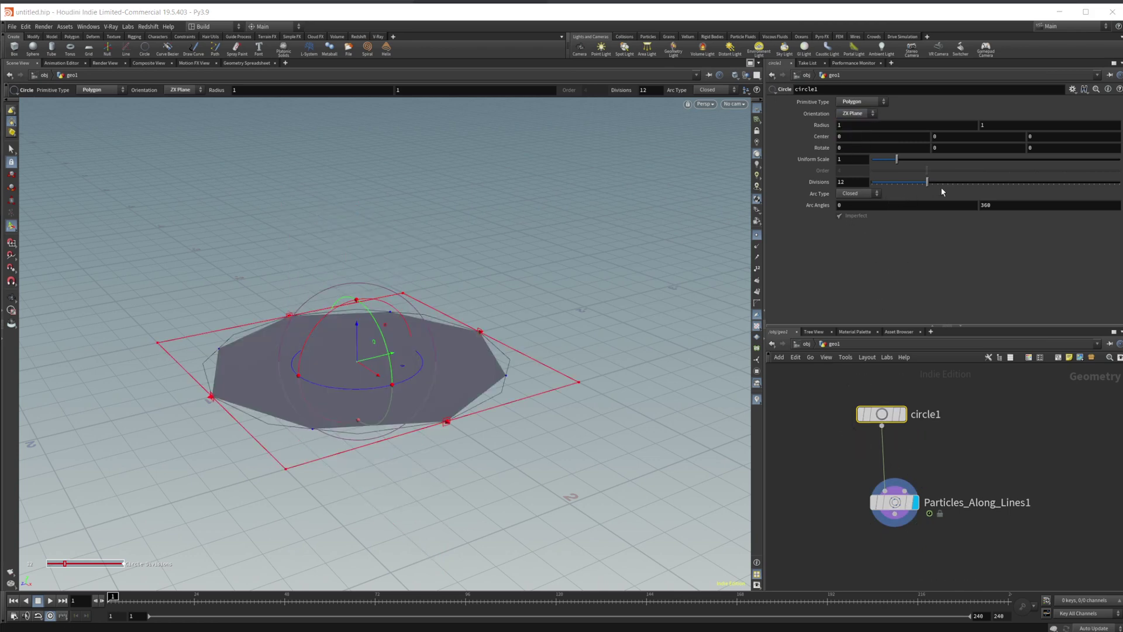
left_click_drag(930, 181, 1119, 182)
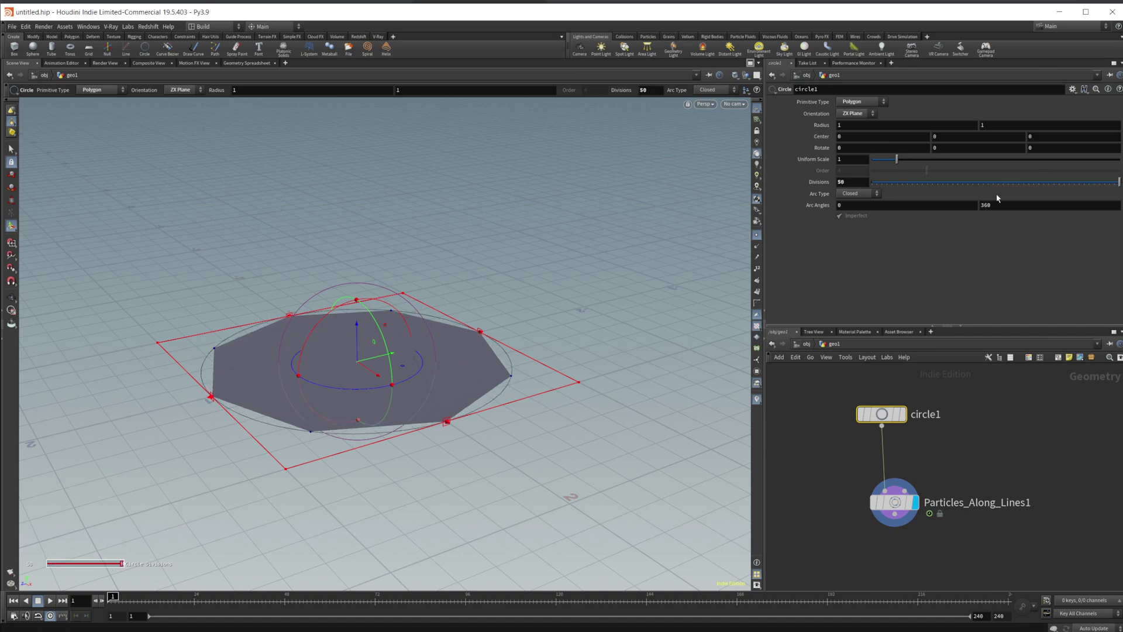
left_click(844, 198)
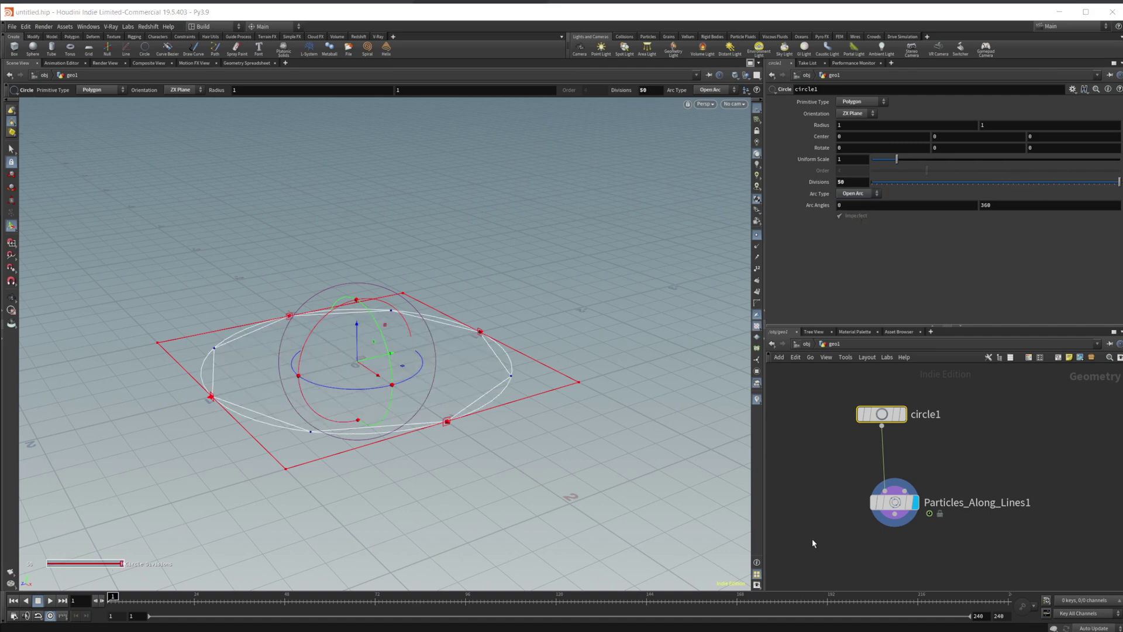
left_click(866, 552)
left_click(881, 417)
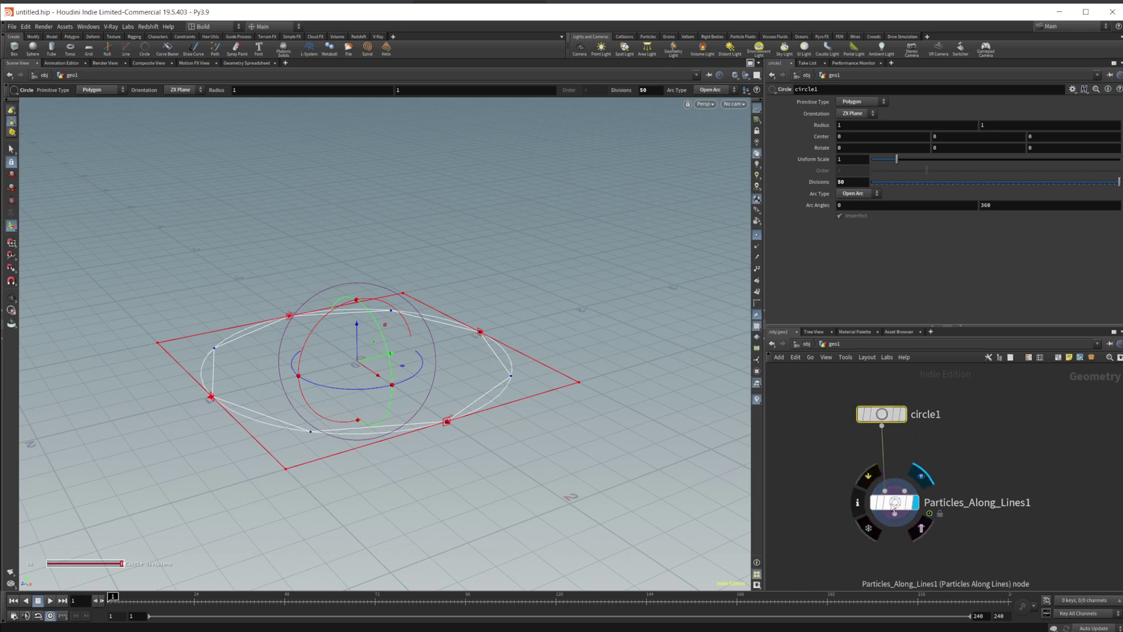
left_click(893, 502)
middle_click_drag(880, 550, 875, 485)
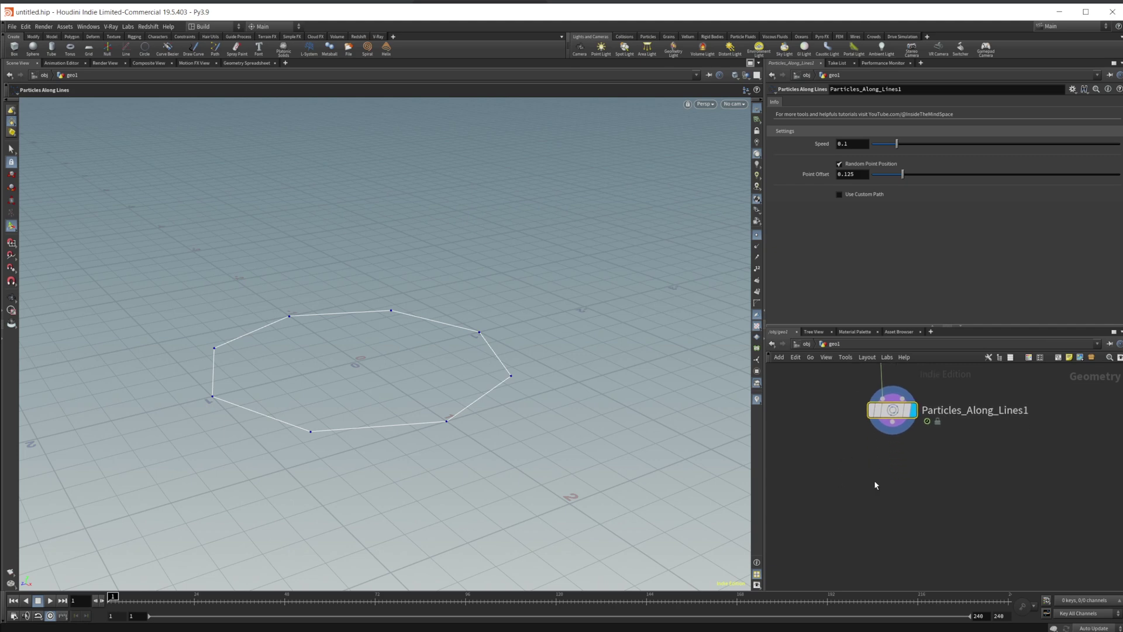
- Add copytopoints1 below Particles_Along_Lines1 with packing and instancing enabled
key("Tab")
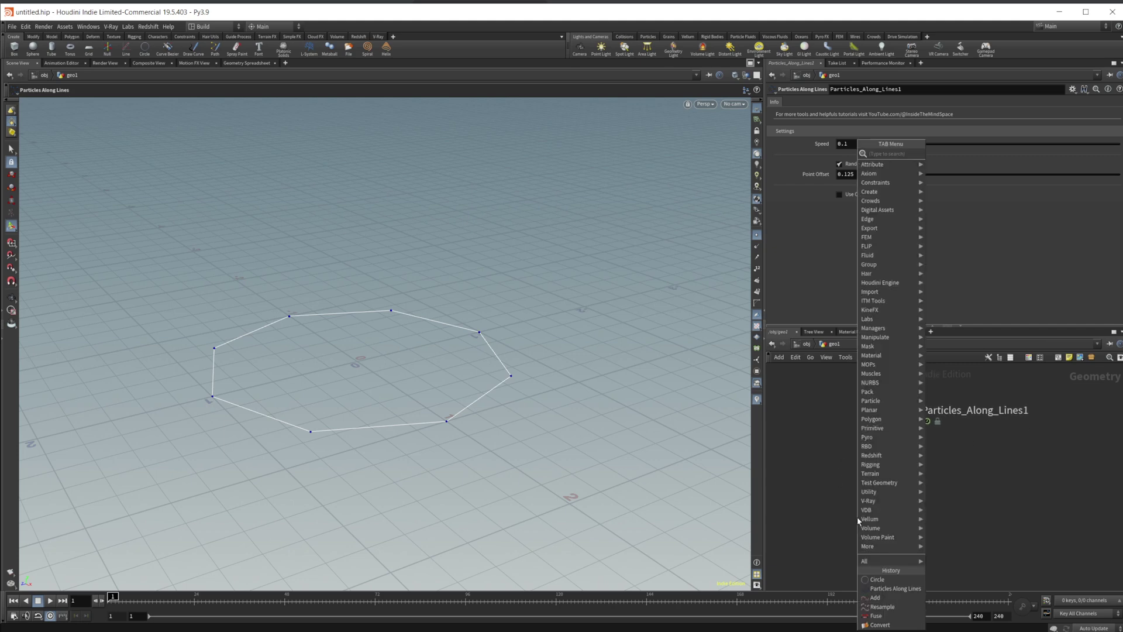
type("cop")
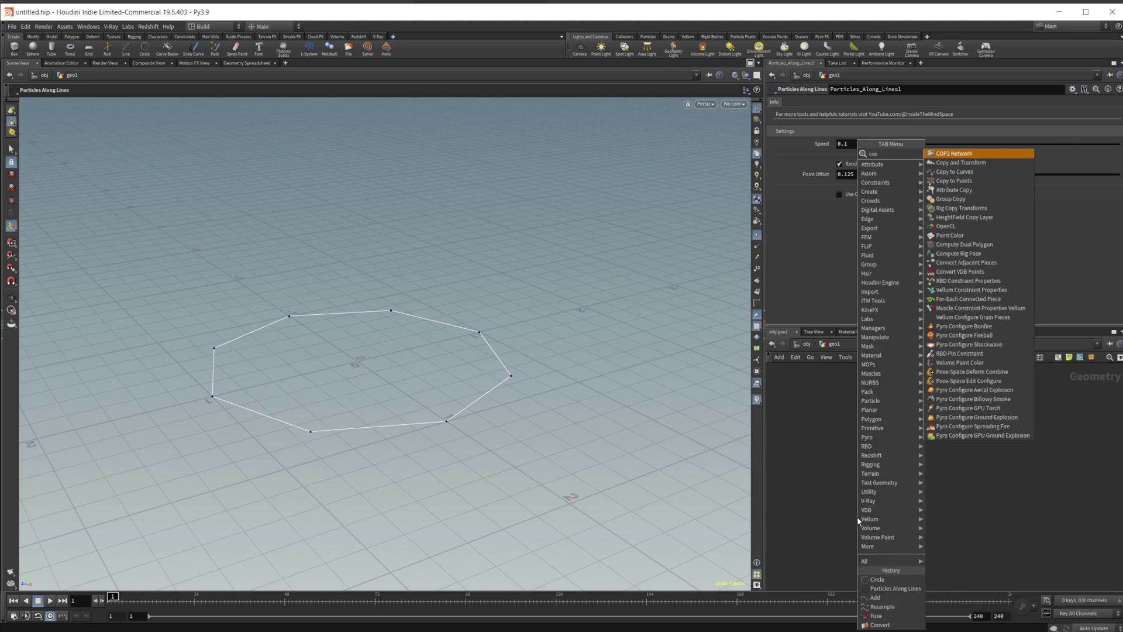
type(" to")
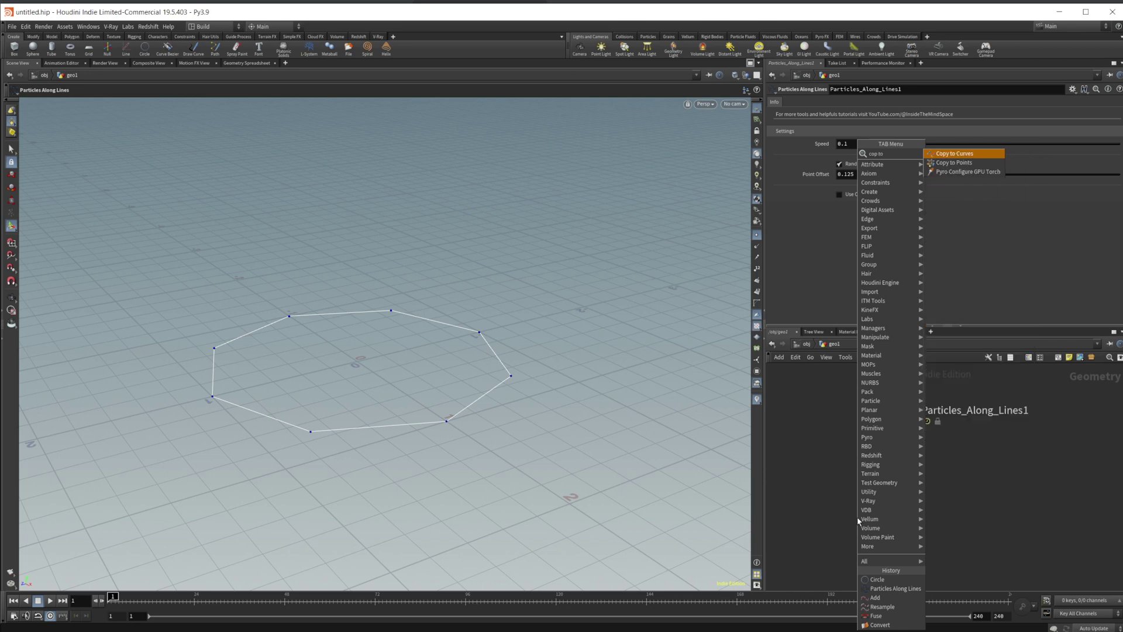
key("Down")
key("Return")
left_click(857, 517)
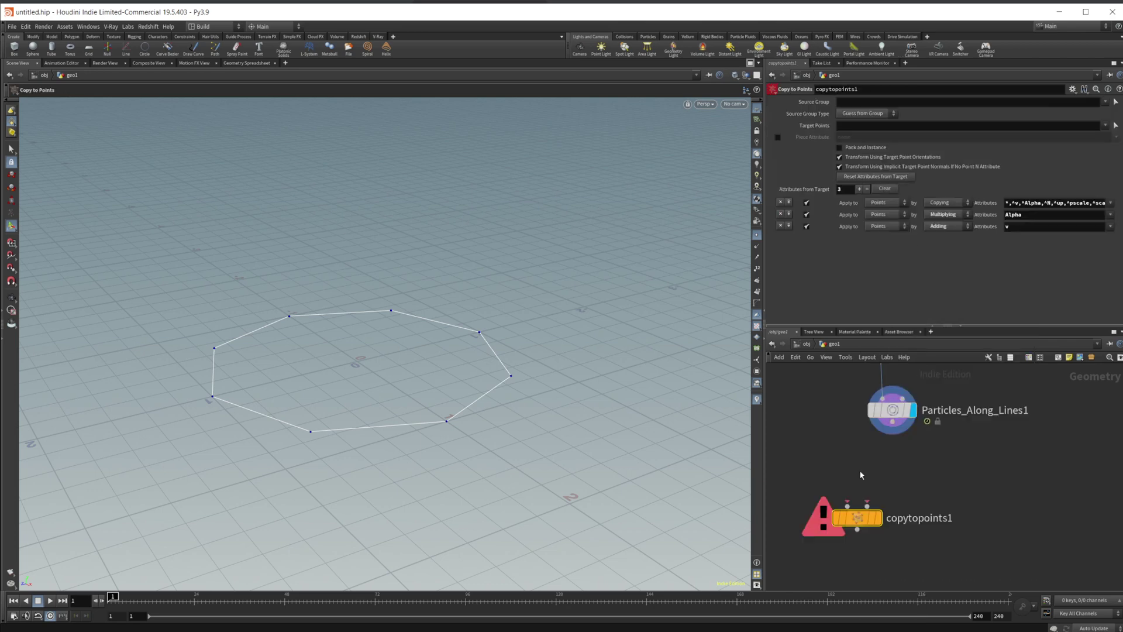
left_click(877, 151)
- Add a polygon sphere at uniform scale 0.1 and feed it into copytopoints1
key("Tab")
type("s")
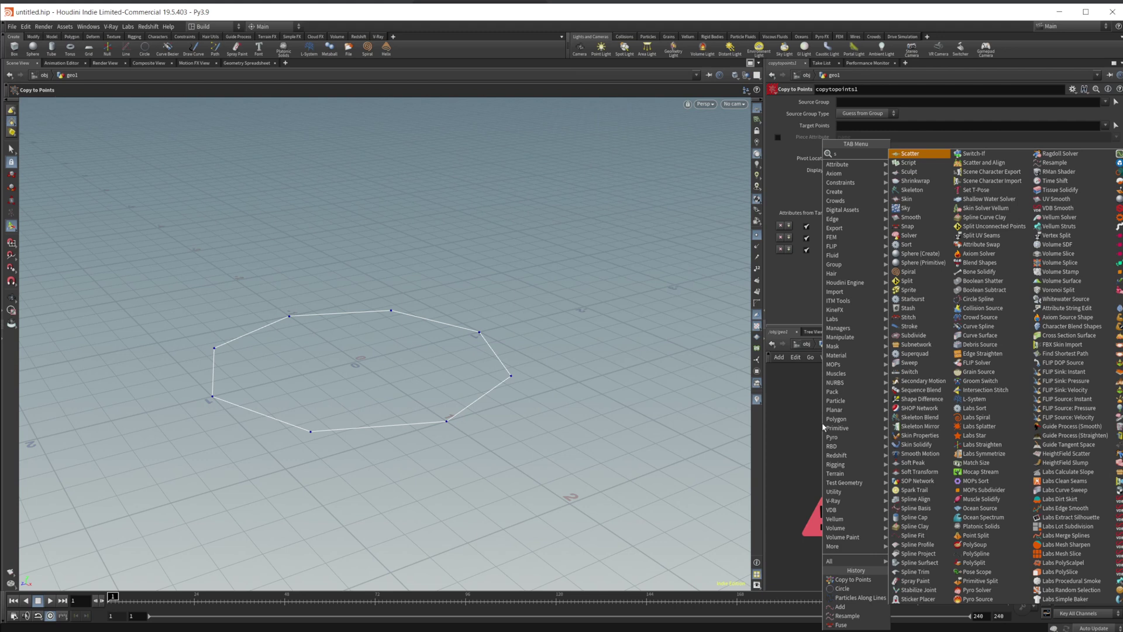
type("pher")
key("Return")
left_click(822, 422)
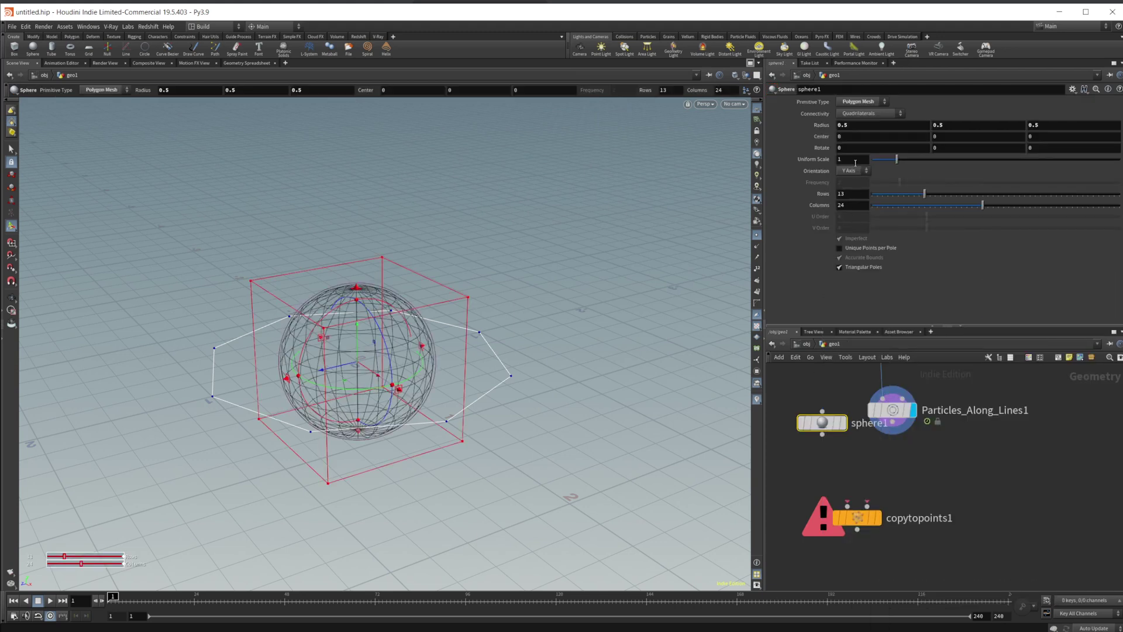
type(".1")
key("Return")
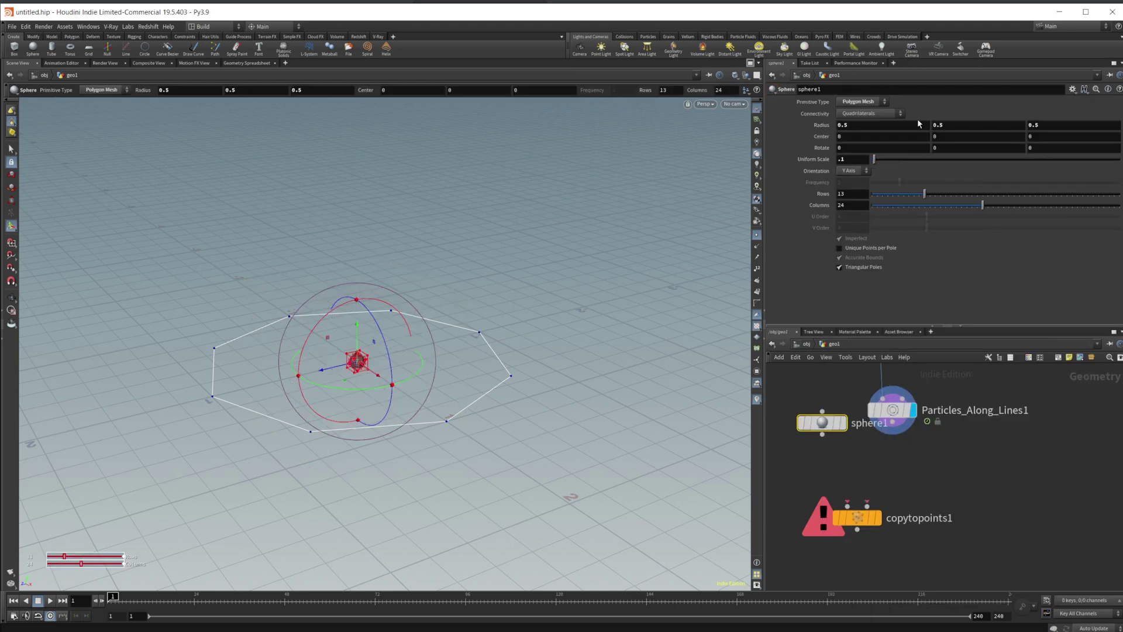
left_click(870, 104)
left_click(854, 113)
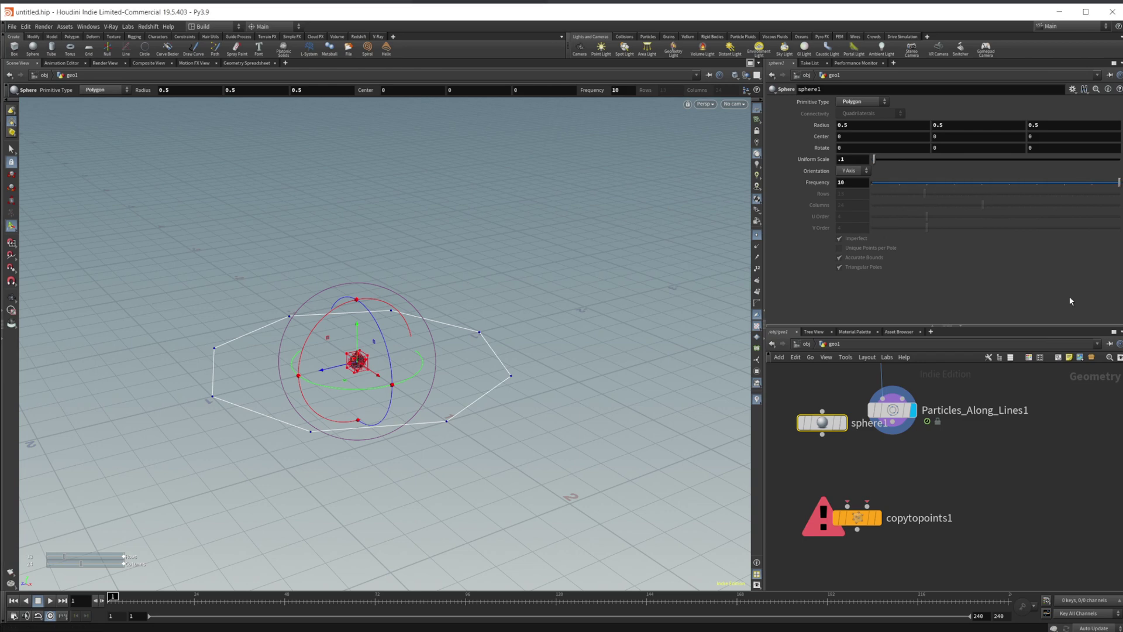
mouse_move(825, 434)
left_mouse_down()
mouse_move(847, 498)
mouse_move(868, 489)
left_mouse_up()
- Display copytopoints1, play with circle1 templated, and set Point Offset to 0.138
left_click(878, 499)
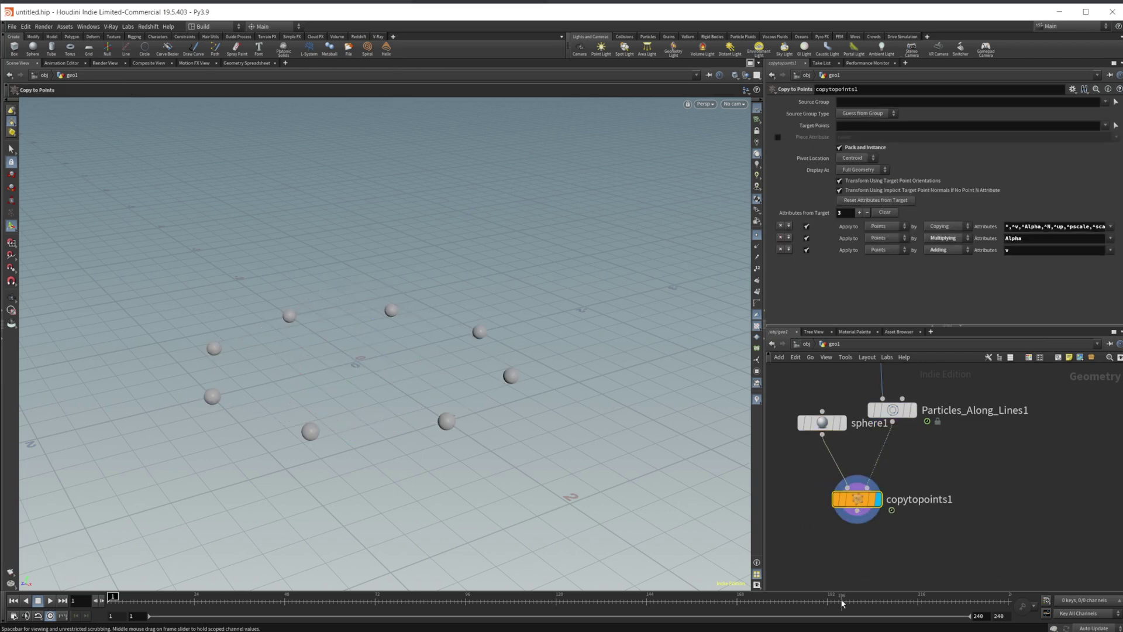
left_click(49, 600)
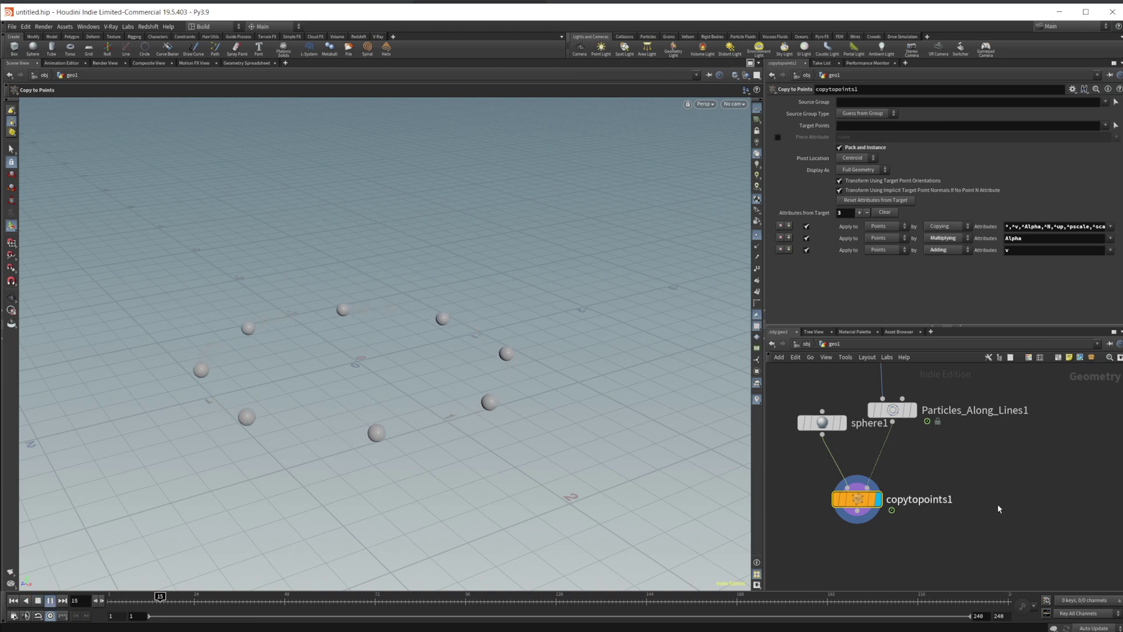
middle_click_drag(998, 504, 991, 582)
left_click(889, 399)
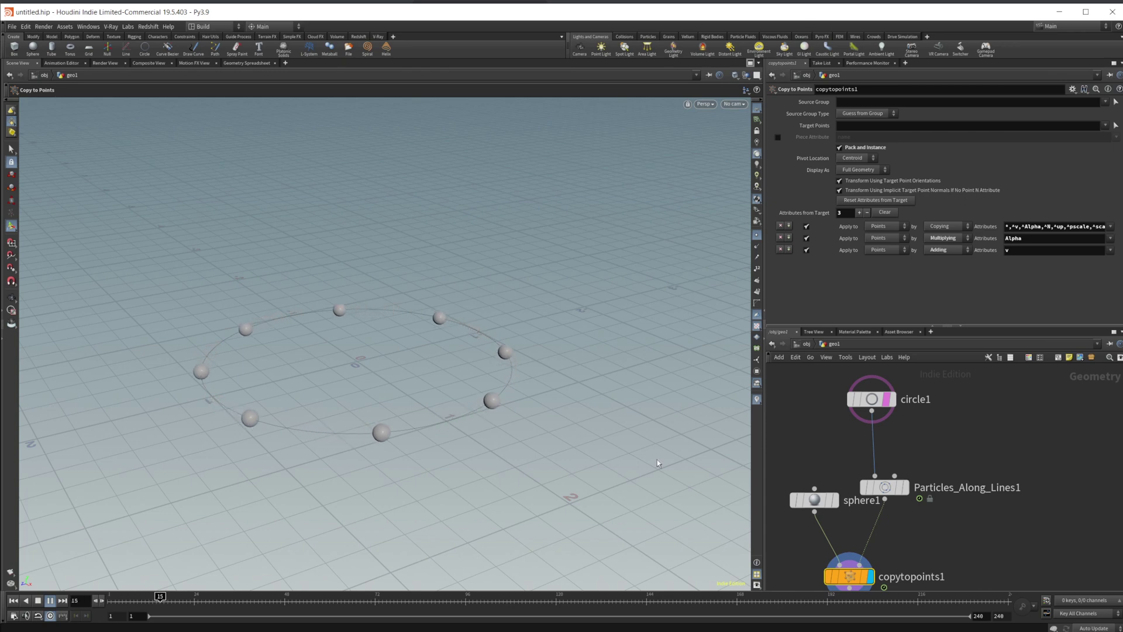
left_click(883, 487)
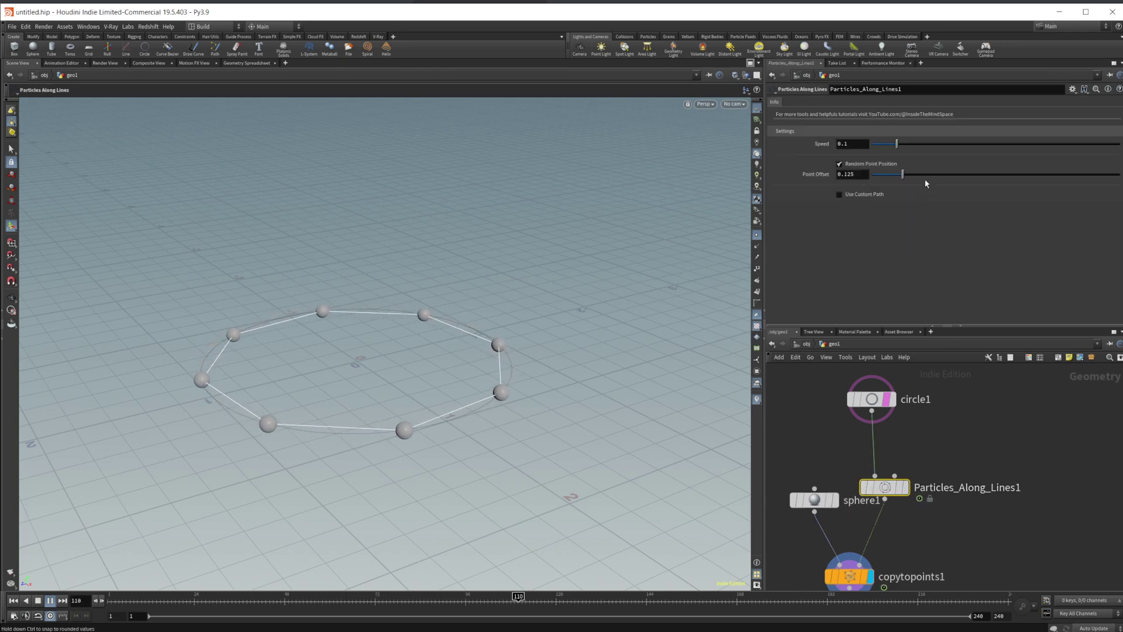
left_click(905, 174)
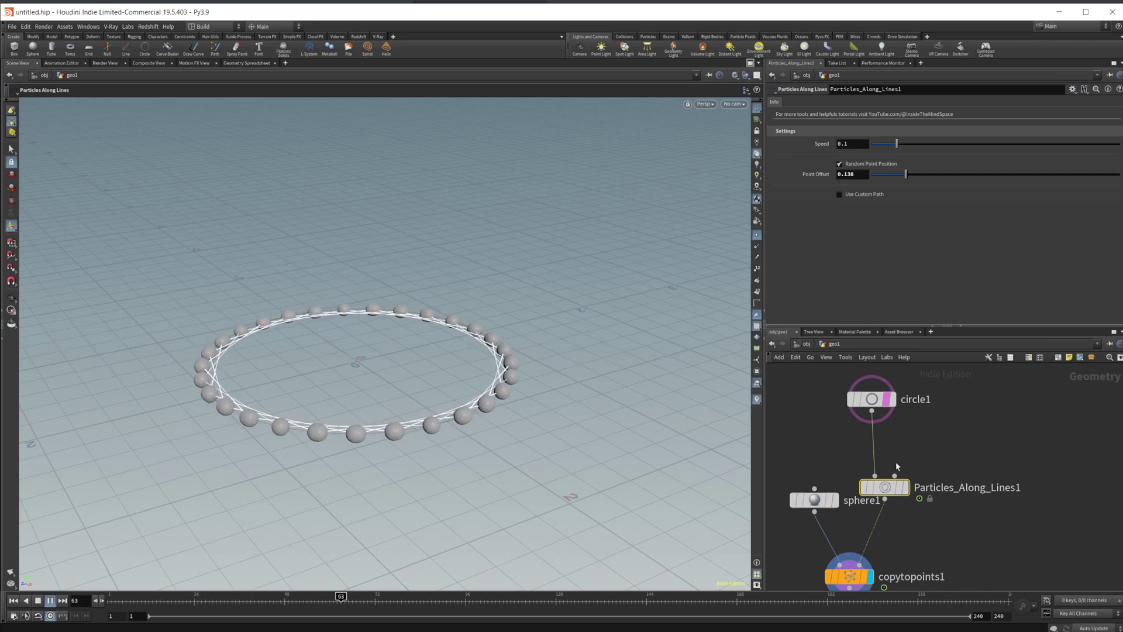
- Insert attribrandomize1 after circle1 with Dimensions 1 and attribute name PointOffset
middle_click_drag(935, 425, 938, 469)
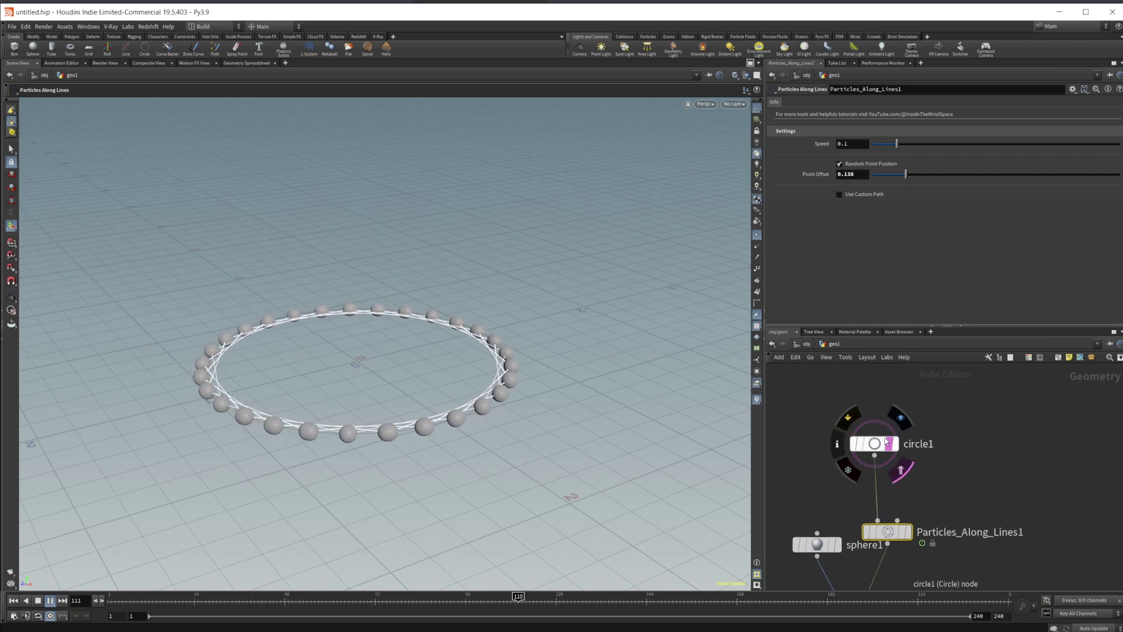
left_click_drag(887, 442, 893, 397)
key("Tab")
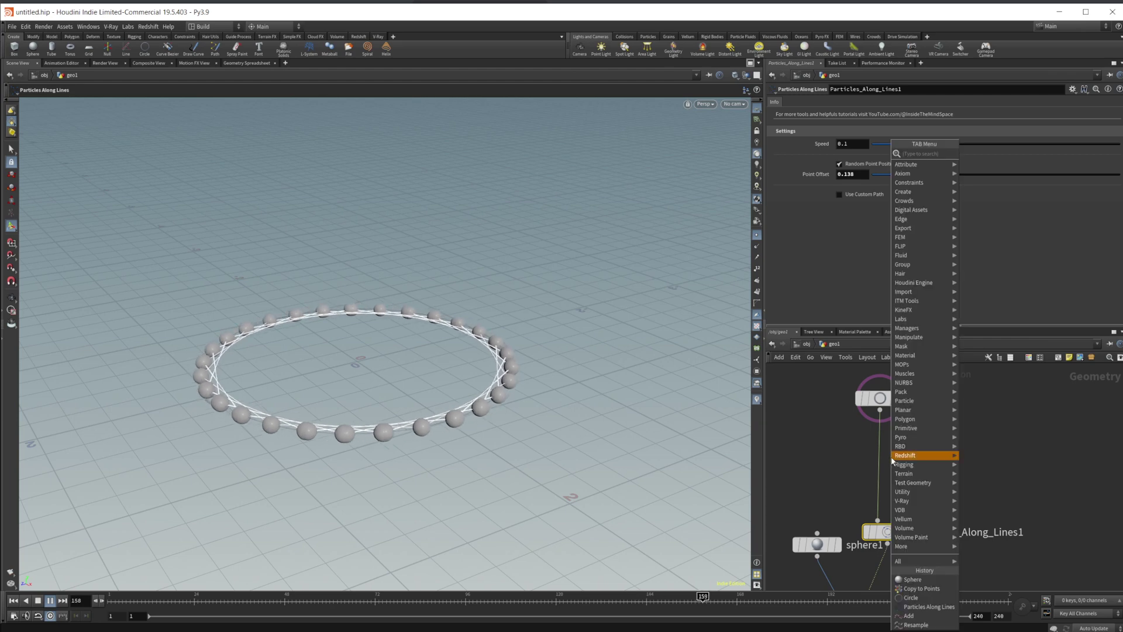
left_click(994, 155)
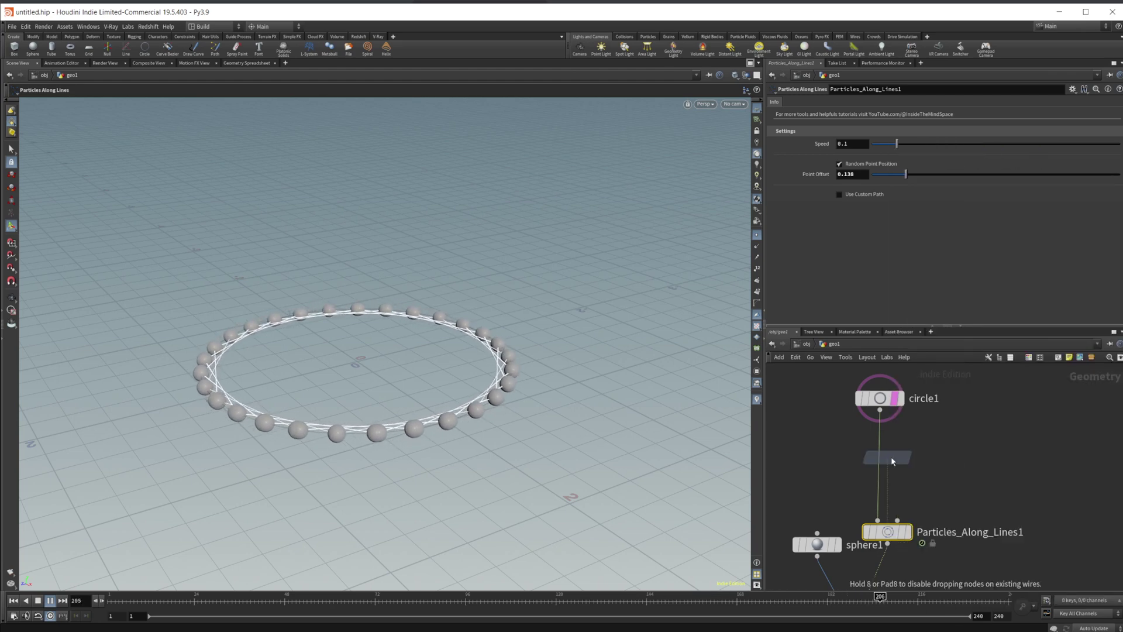
left_click(890, 456)
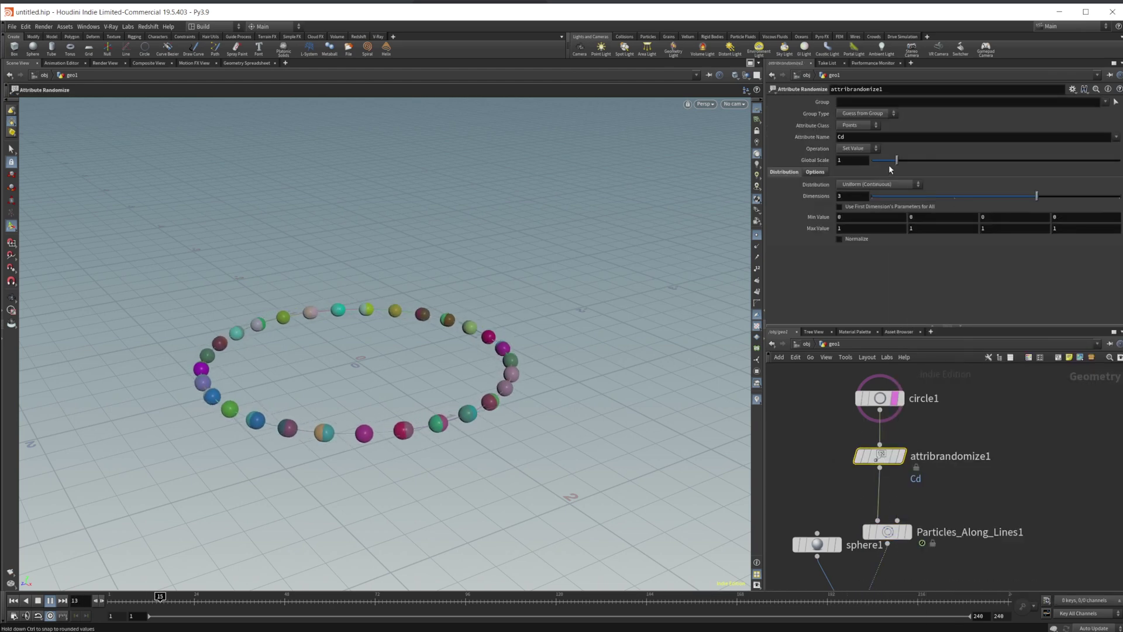
left_click(877, 196)
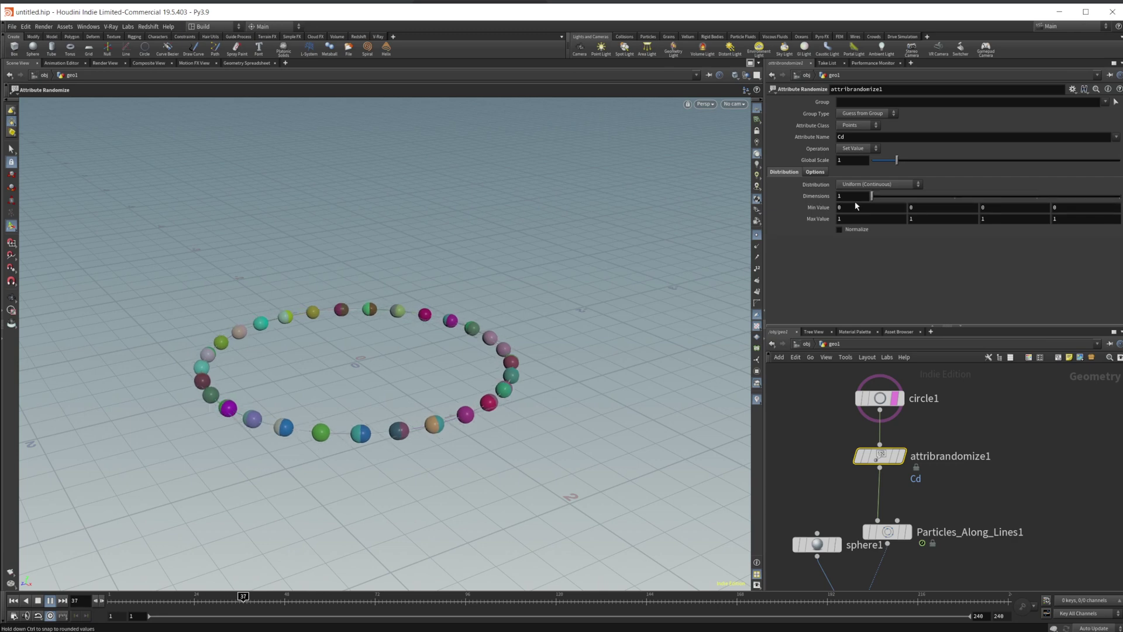
double_click(882, 139)
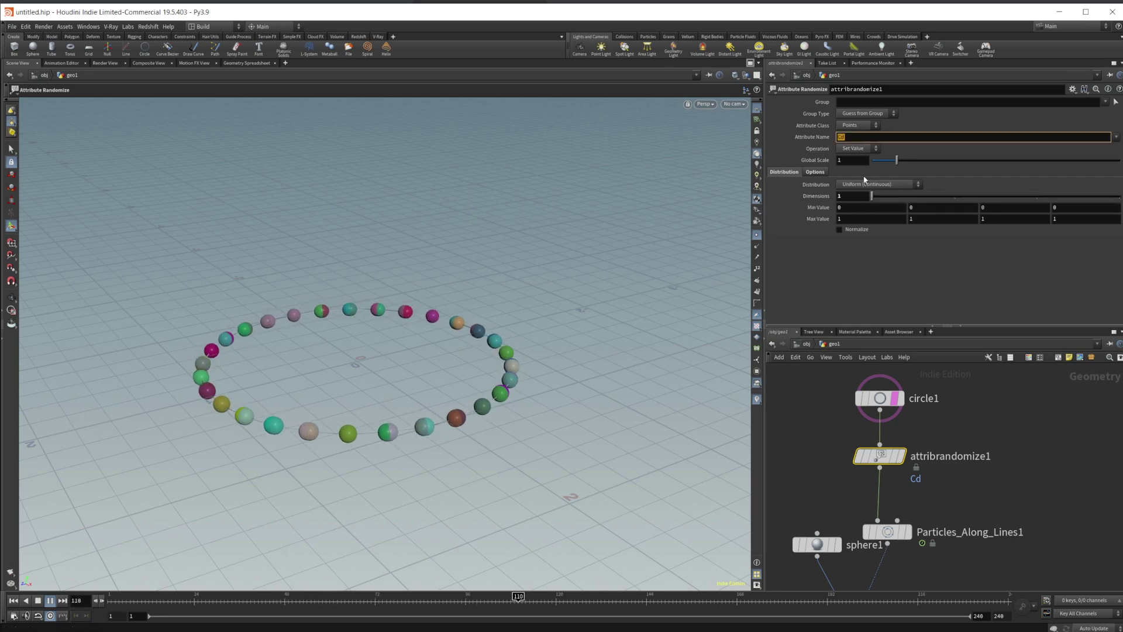
type("psPoint0")
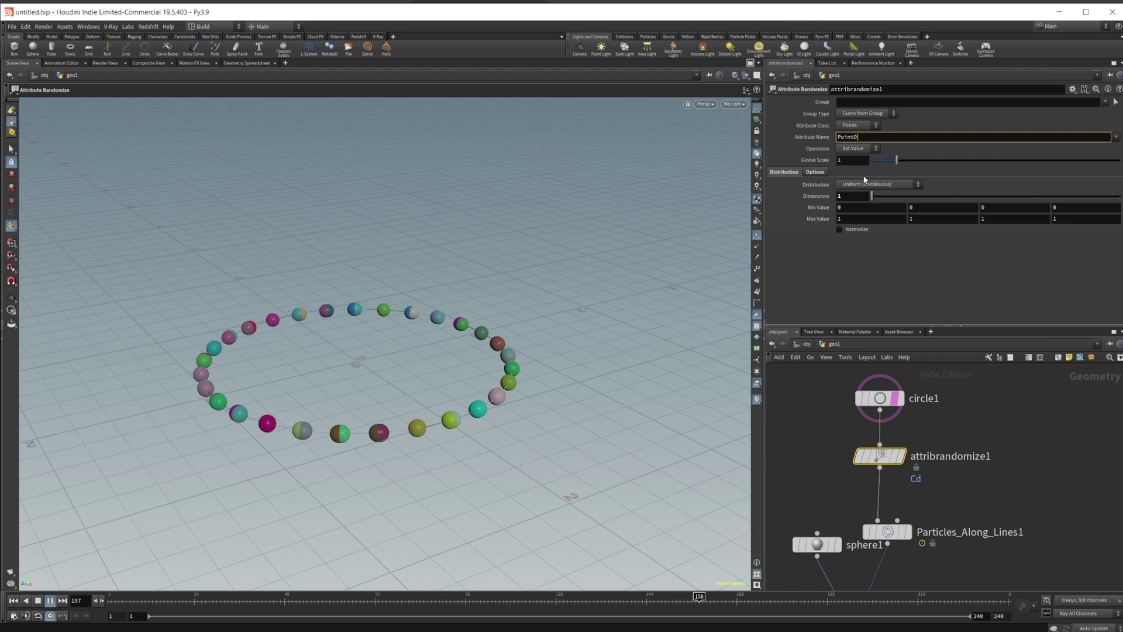
type("ffset")
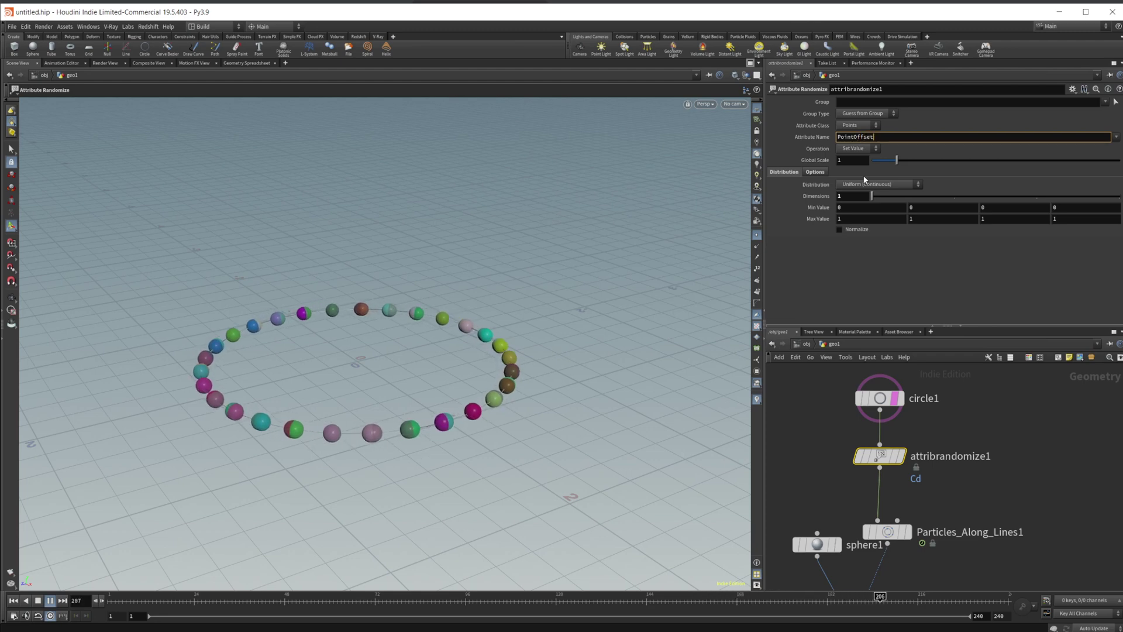
key("Return")
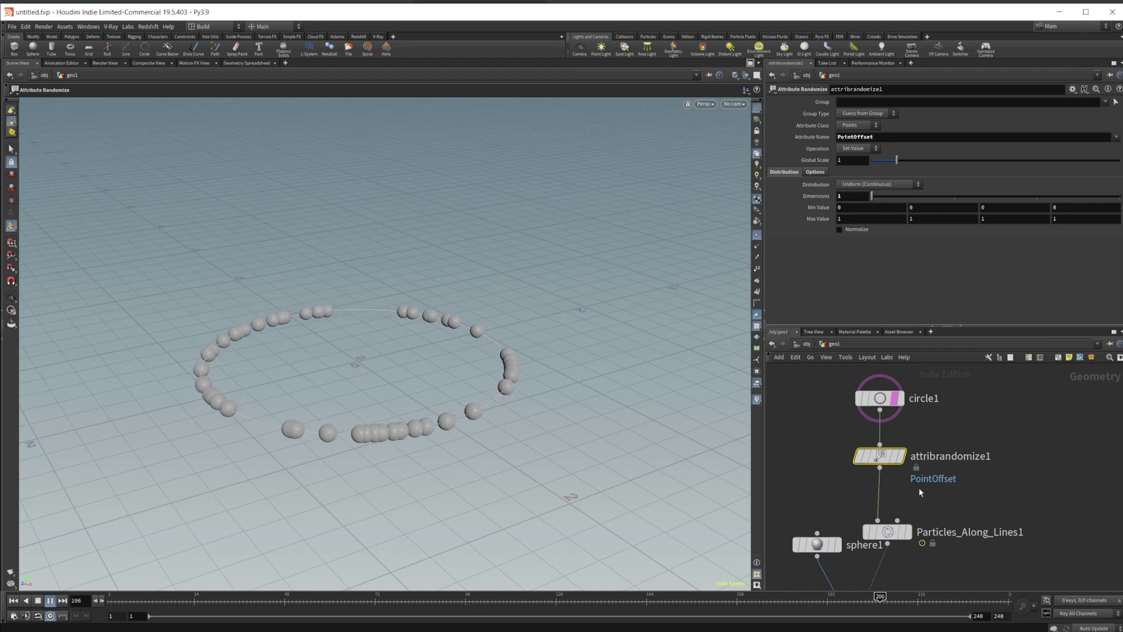
- Raise Particles_Along_Lines1 speed to 0.15, hide the guide lines, and restart playback
left_click(887, 531)
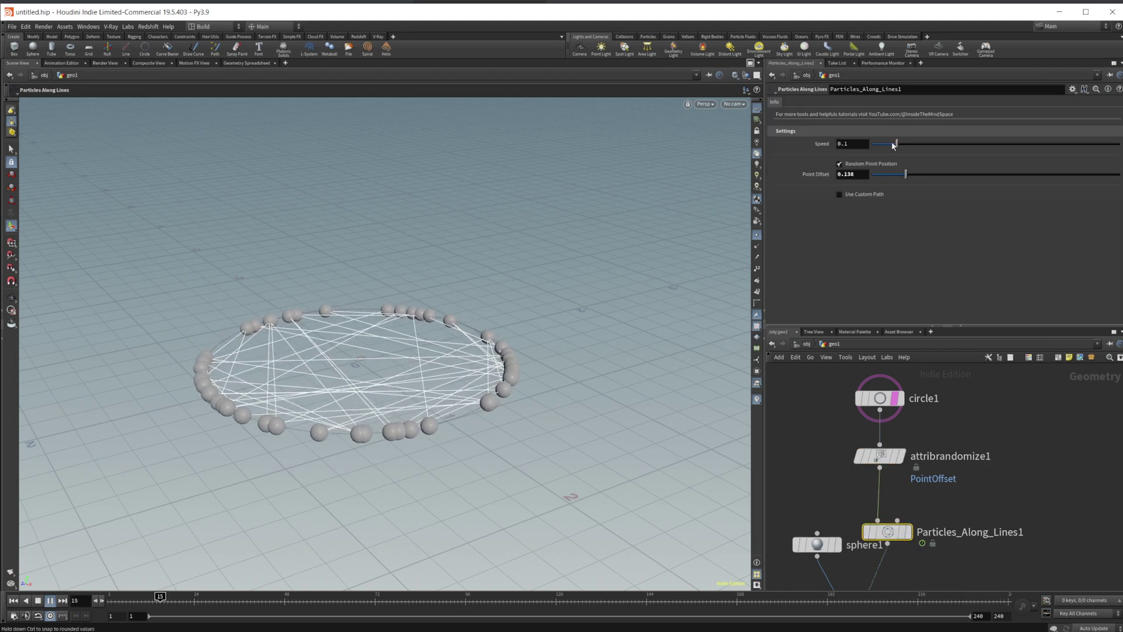
left_click_drag(893, 143, 908, 143)
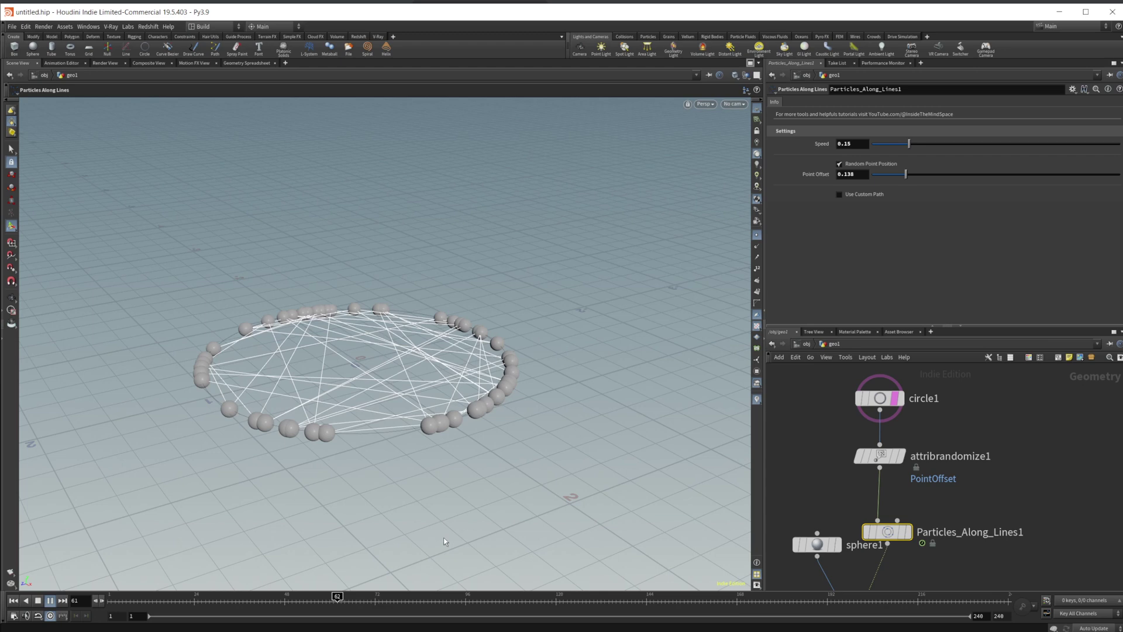
left_click(1019, 492)
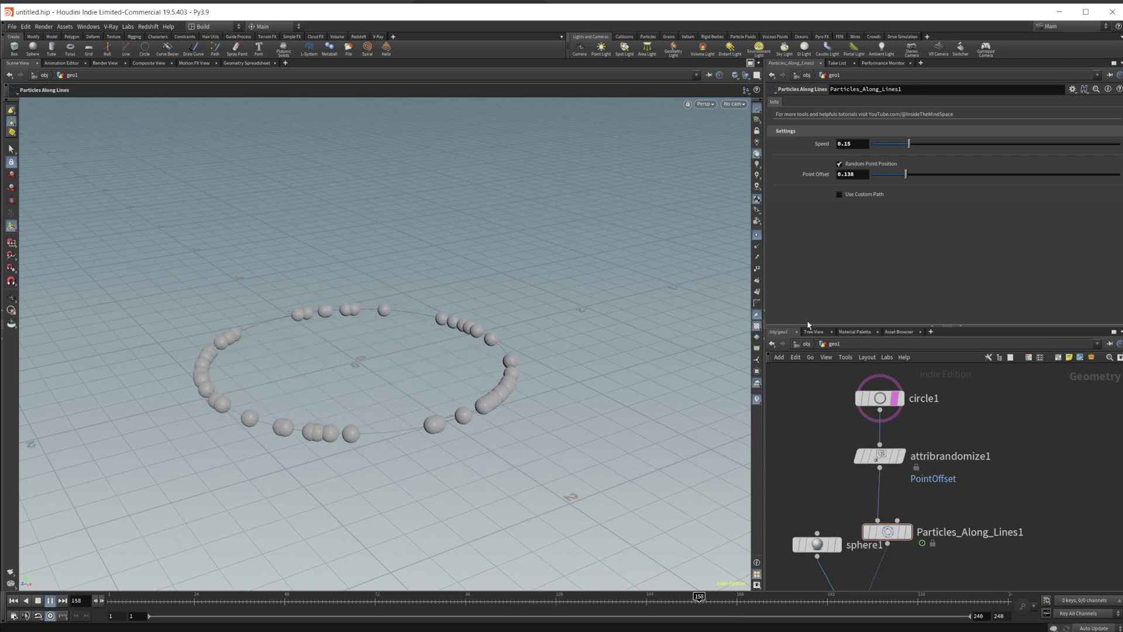
key("Escape")
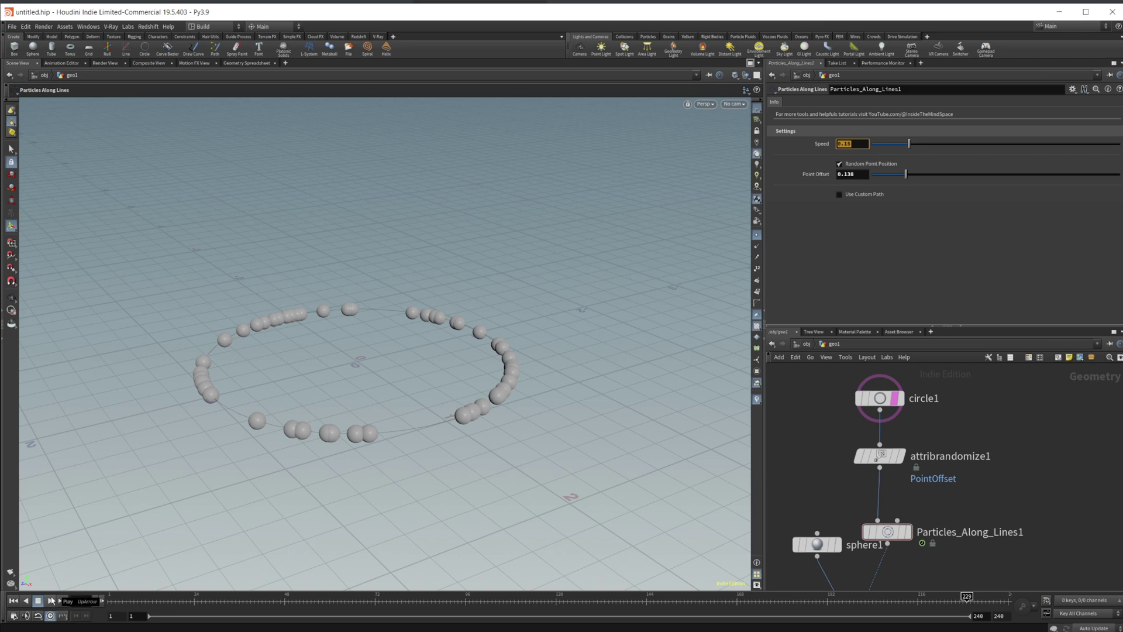
left_click(51, 600)
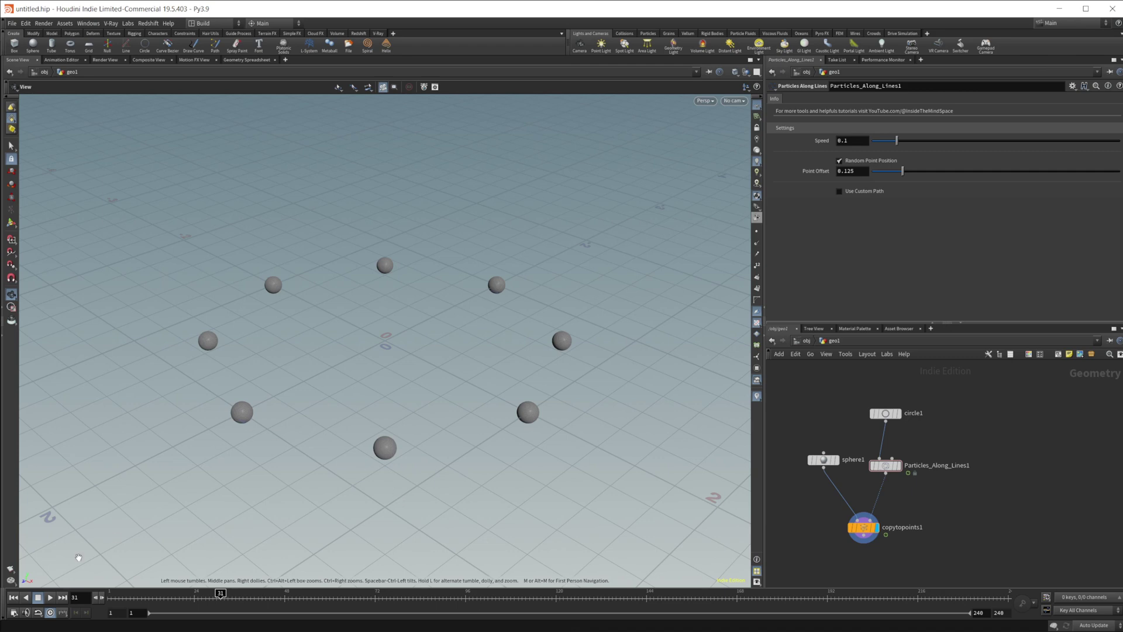
- Set Speed to 1, then back to .15, scrubbing the timeline to check the motion
left_click(19, 611)
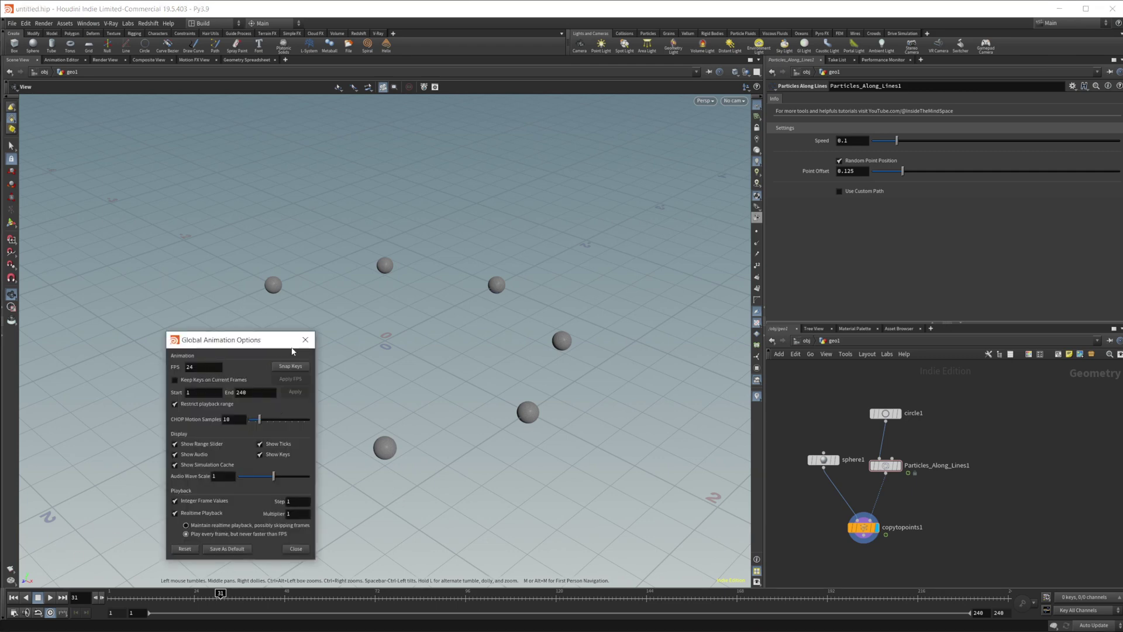
left_click(304, 339)
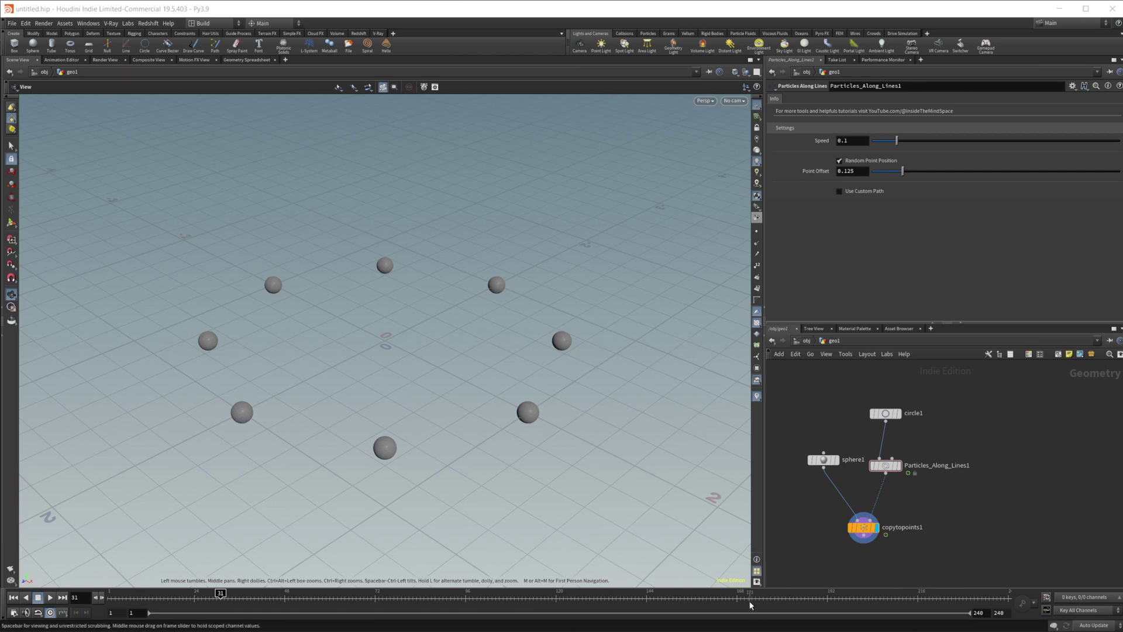
left_click_drag(750, 604, 1006, 600)
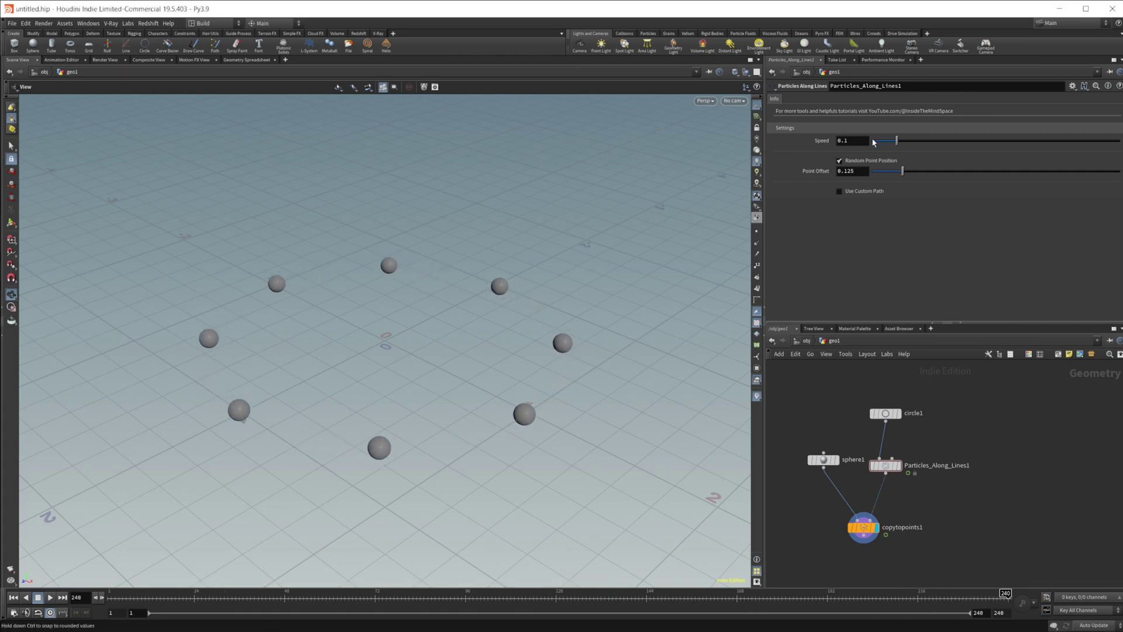
type("1")
key("Return")
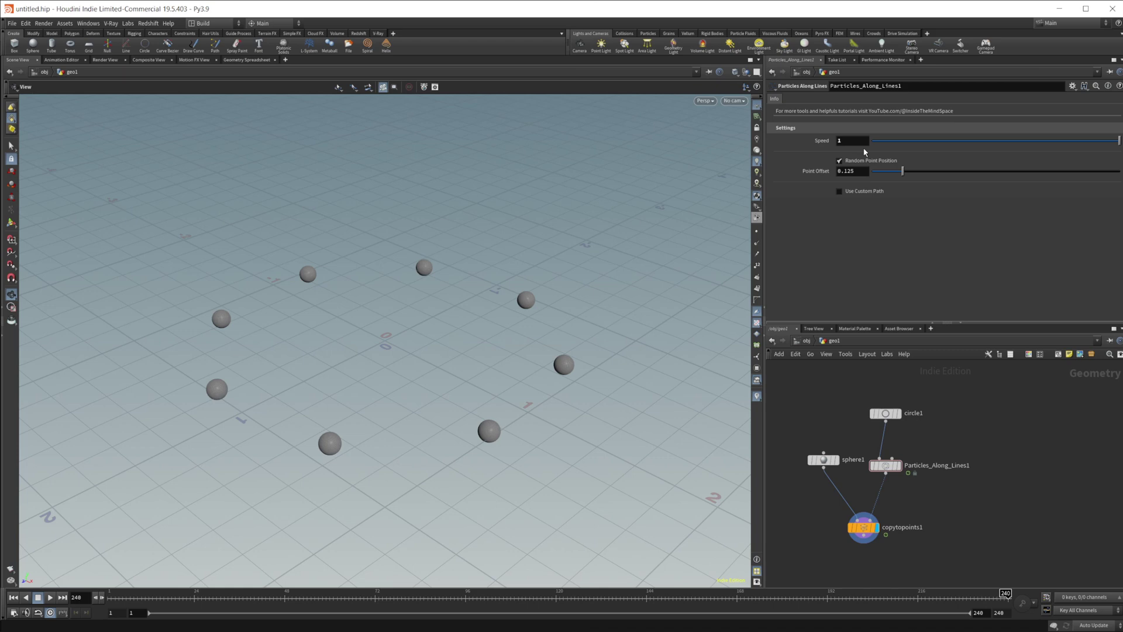
left_click(160, 594)
left_click_drag(172, 594, 189, 595)
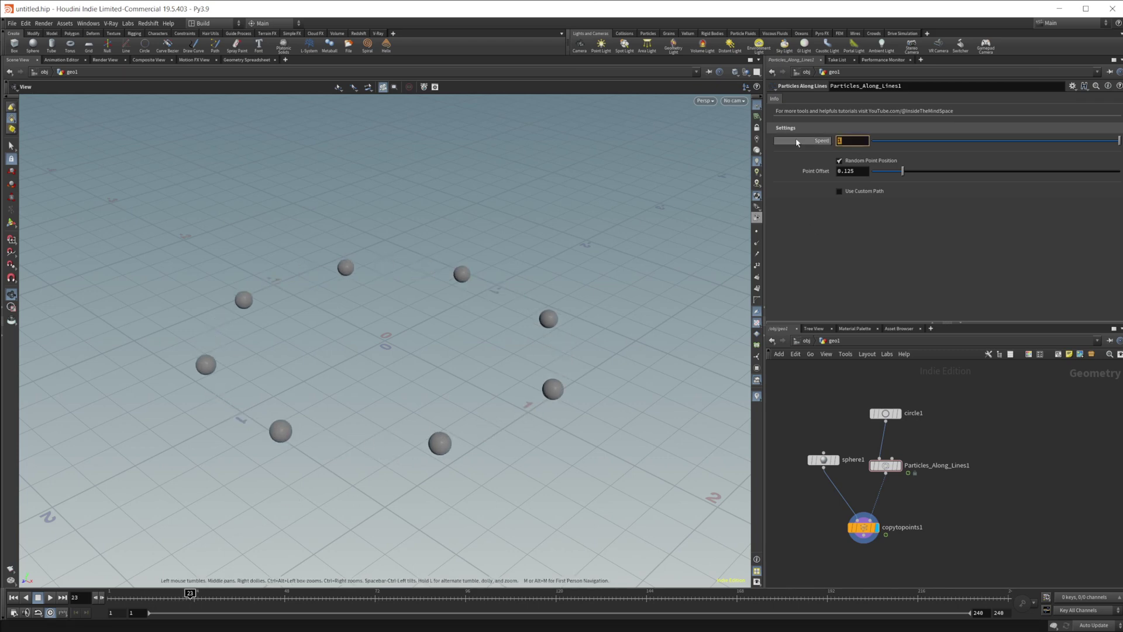
type(".15")
key("Return")
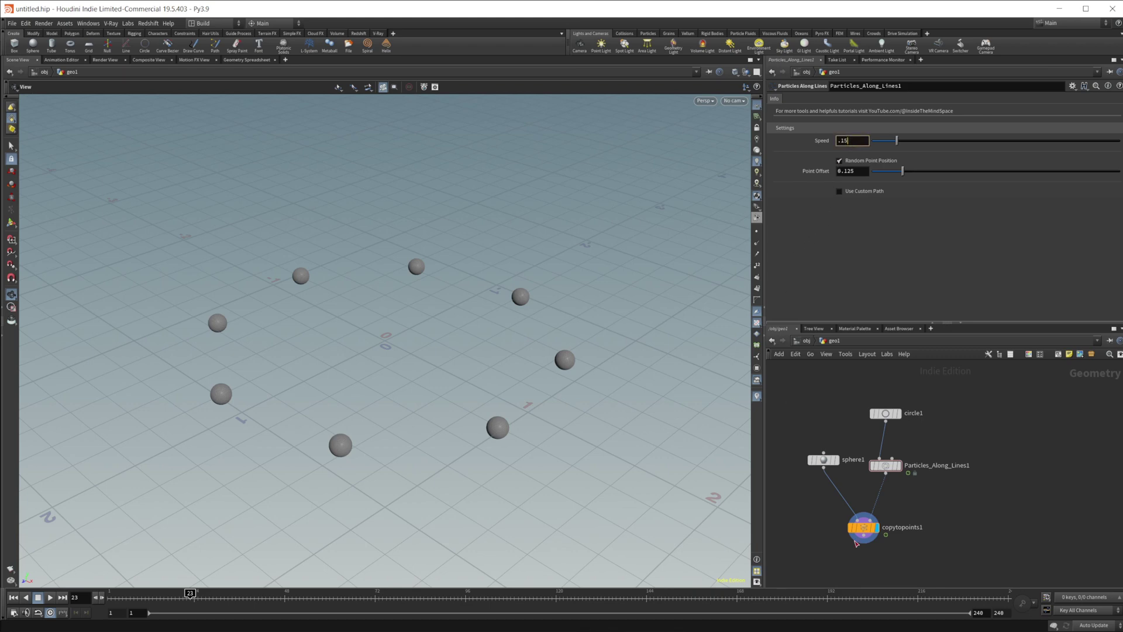
left_click(930, 595)
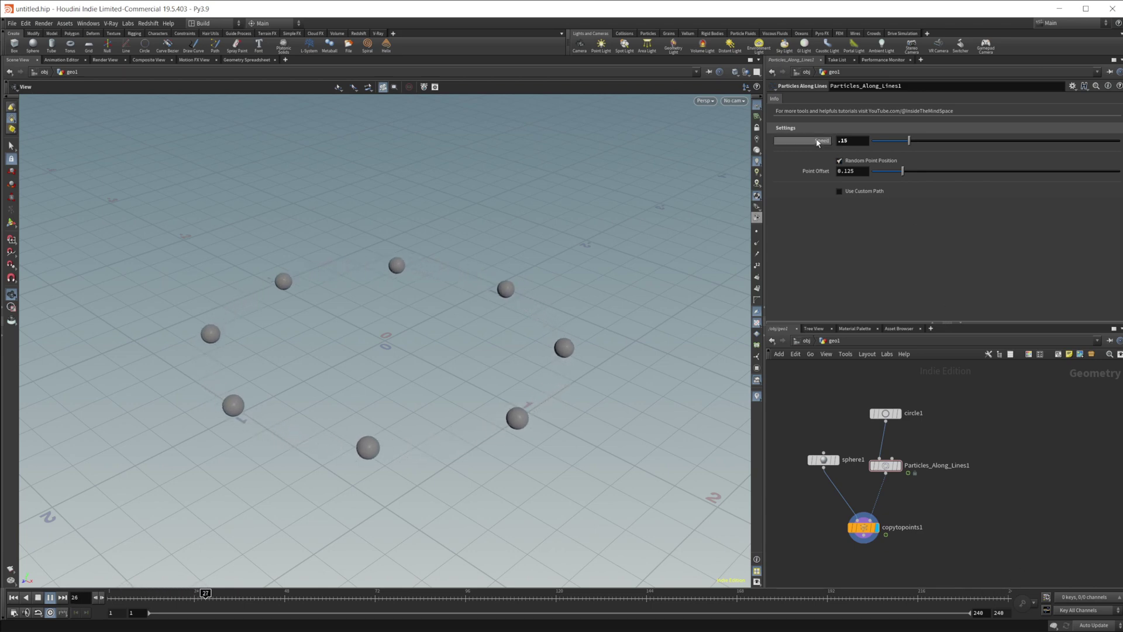
- Undo back to speed 0.1 and replay the animation from a late frame
key("ctrl+z")
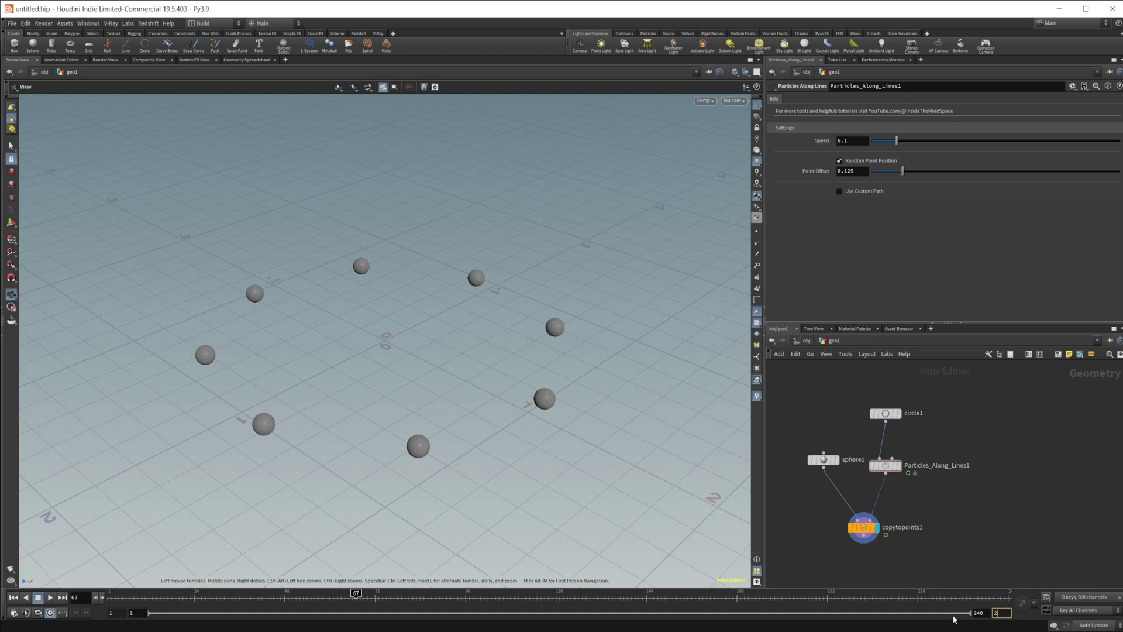
left_click(1000, 612)
type("37")
left_click(938, 593)
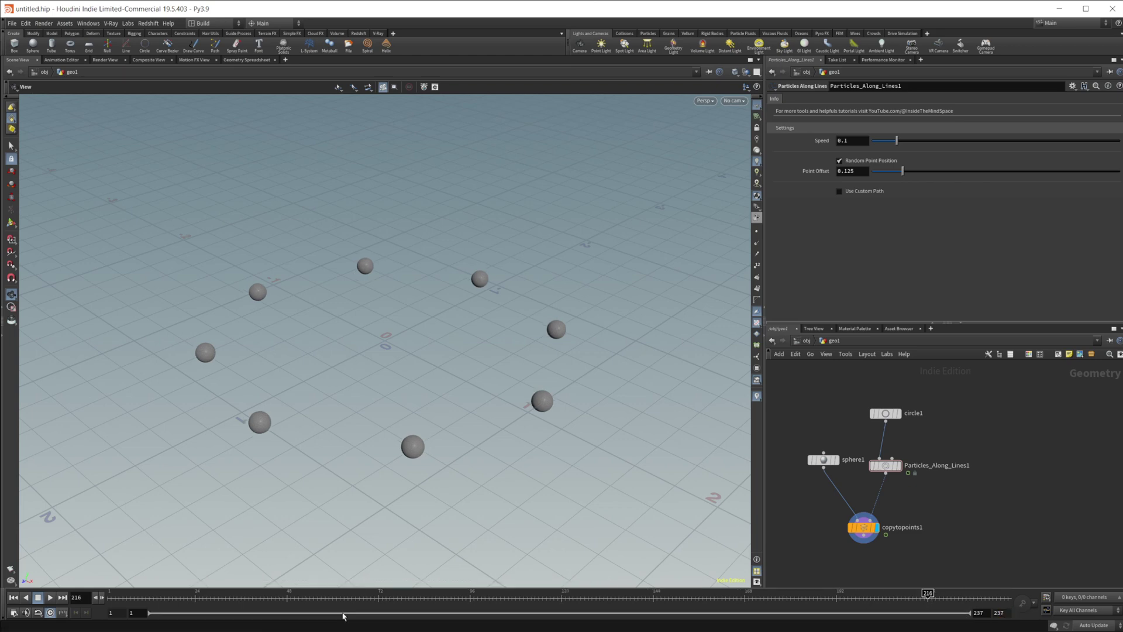
key("Up")
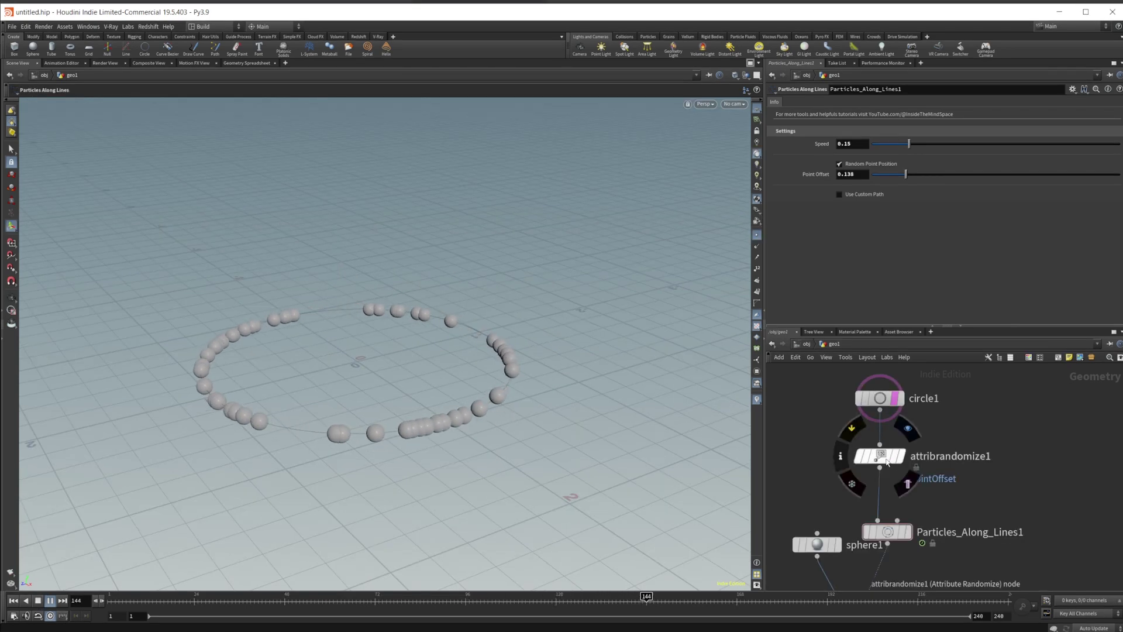
- Duplicate the randomizer as attribrandomize2, randomizing Speed between .1 and .3
left_click_drag(879, 456, 879, 503, "alt")
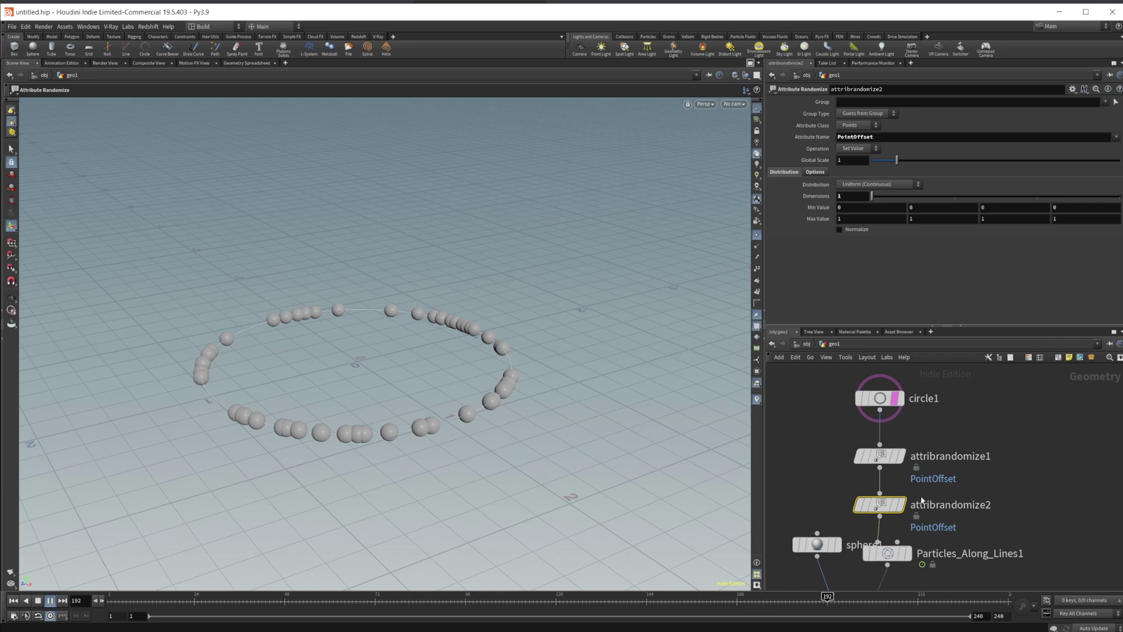
left_click(889, 138)
left_click(842, 207)
type("-1")
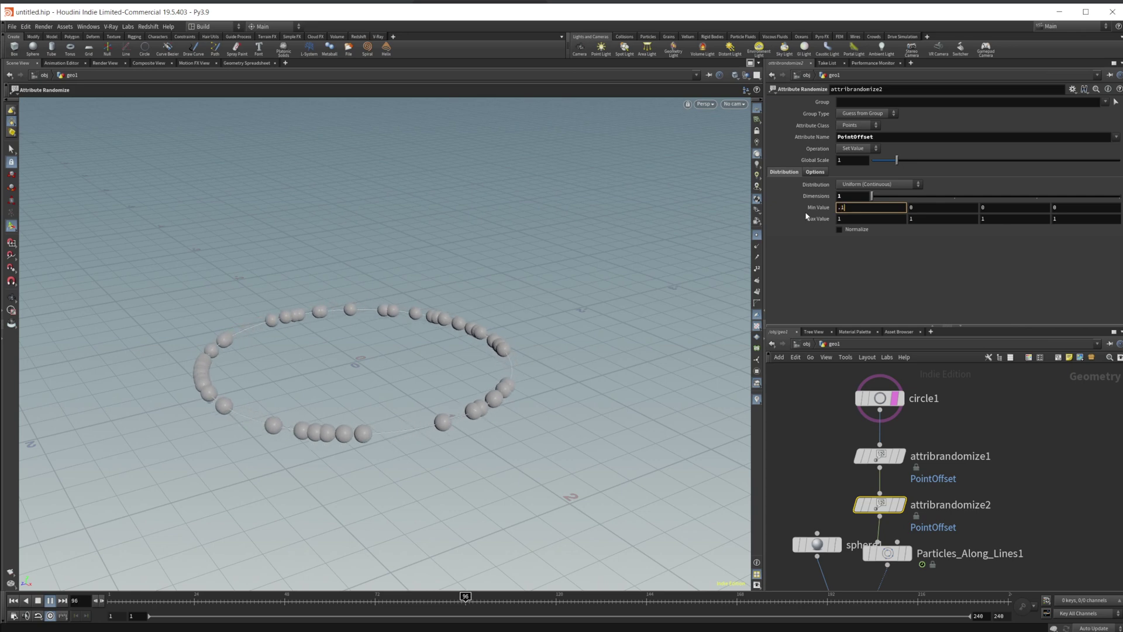
key("Tab")
type(".3")
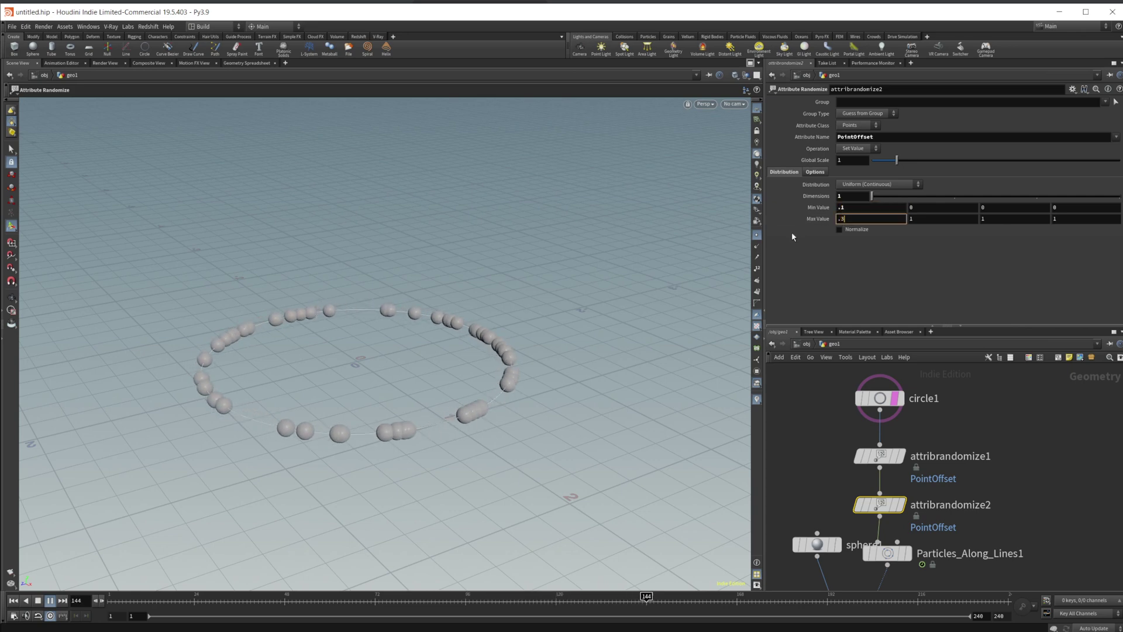
key("Return")
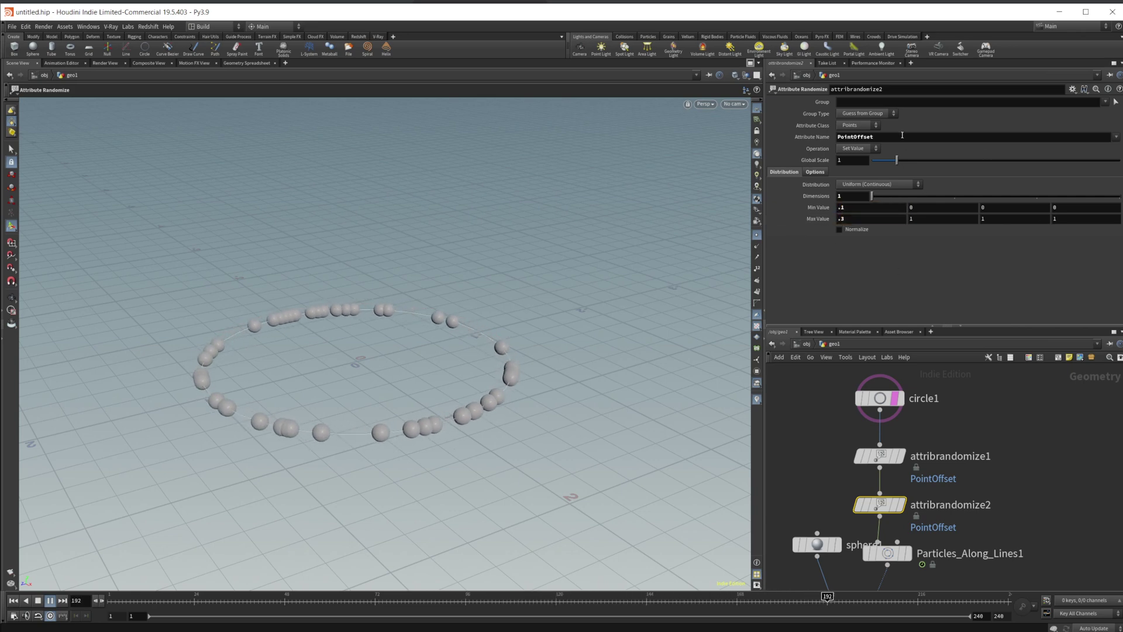
double_click(902, 135)
type("S")
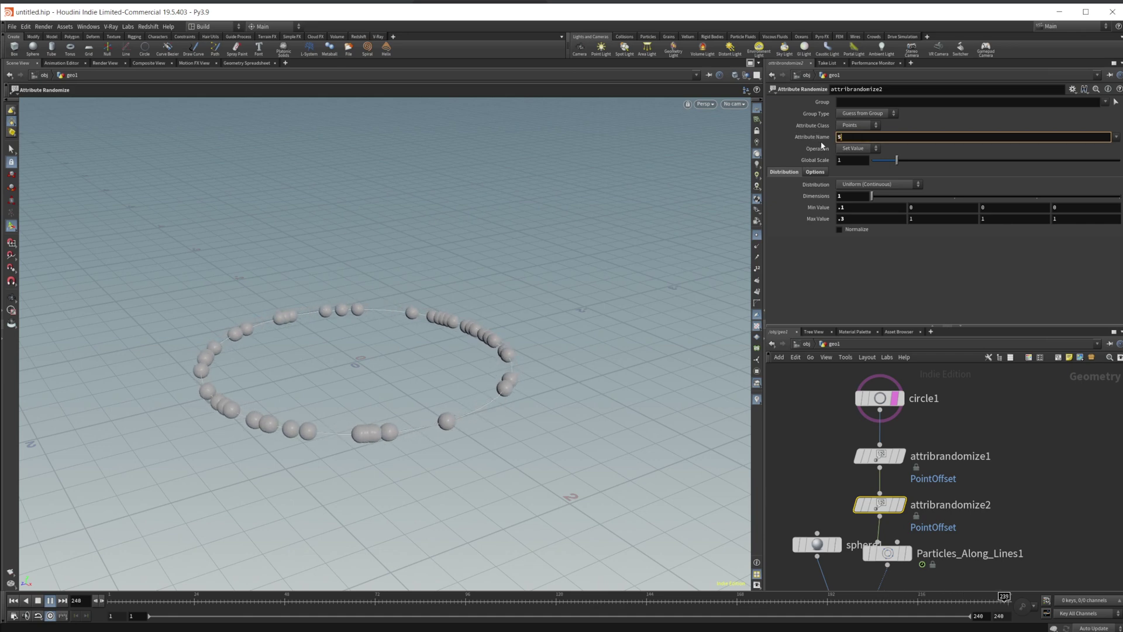
type("peed")
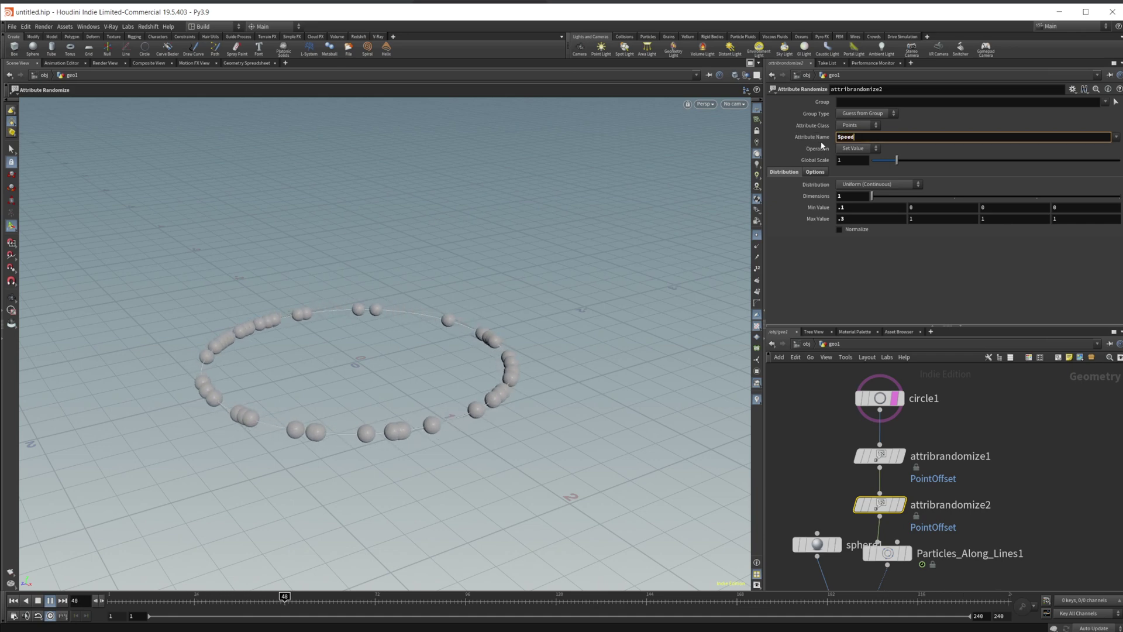
key("Return")
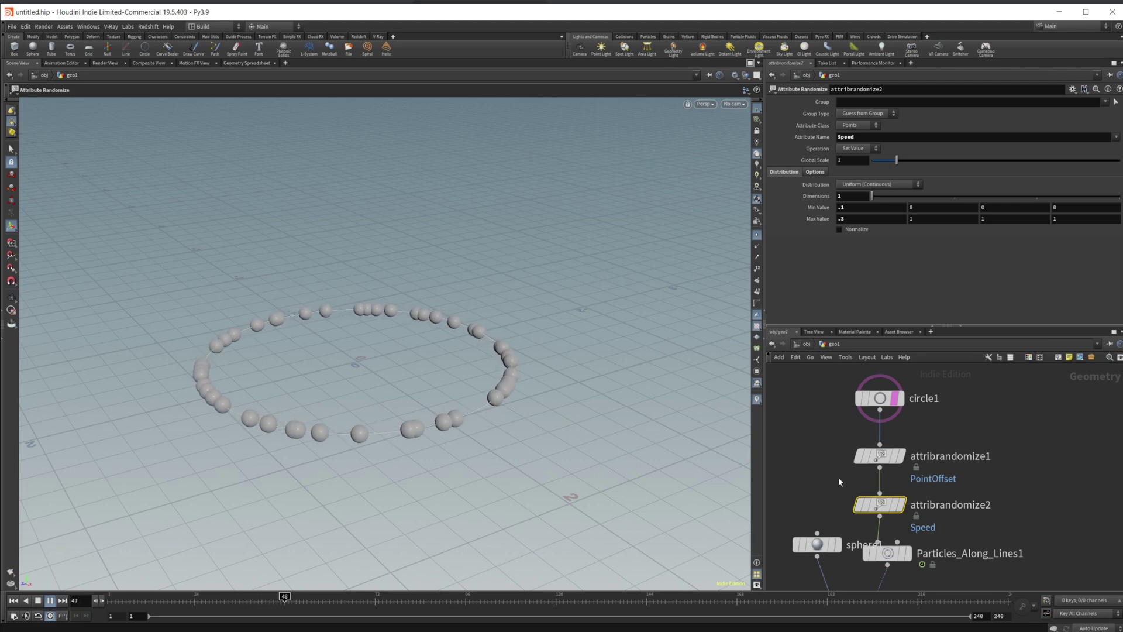
- Add a curve1 node and draw a multi-point Bezier path looping around the sphere ring
middle_click_drag(996, 438, 974, 422)
key("Tab")
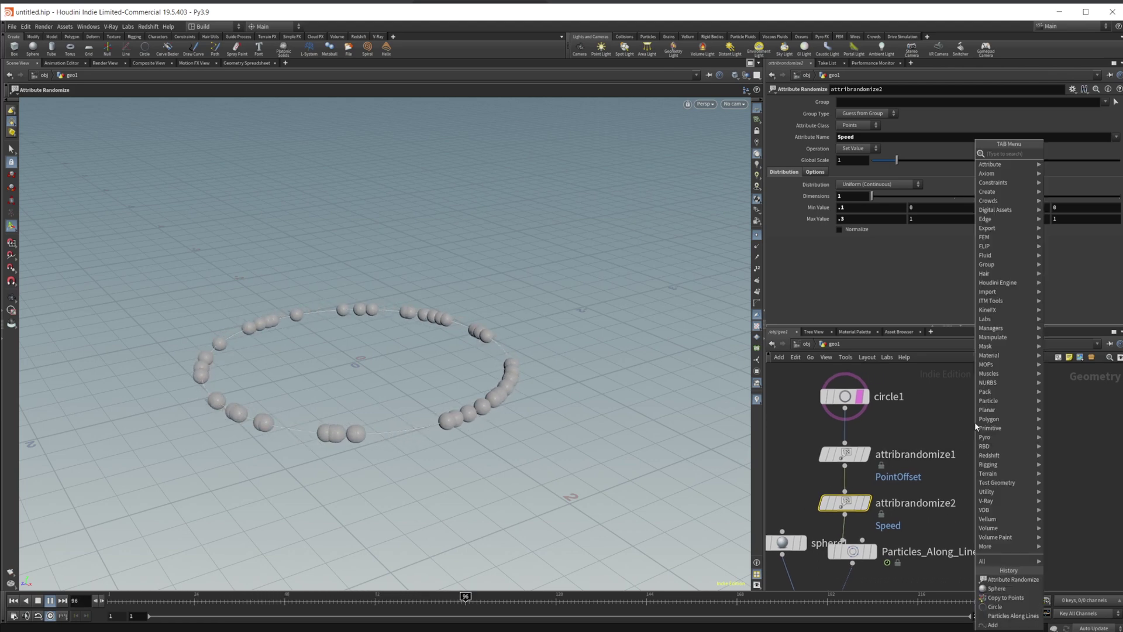
type("corrattrib")
key("Return")
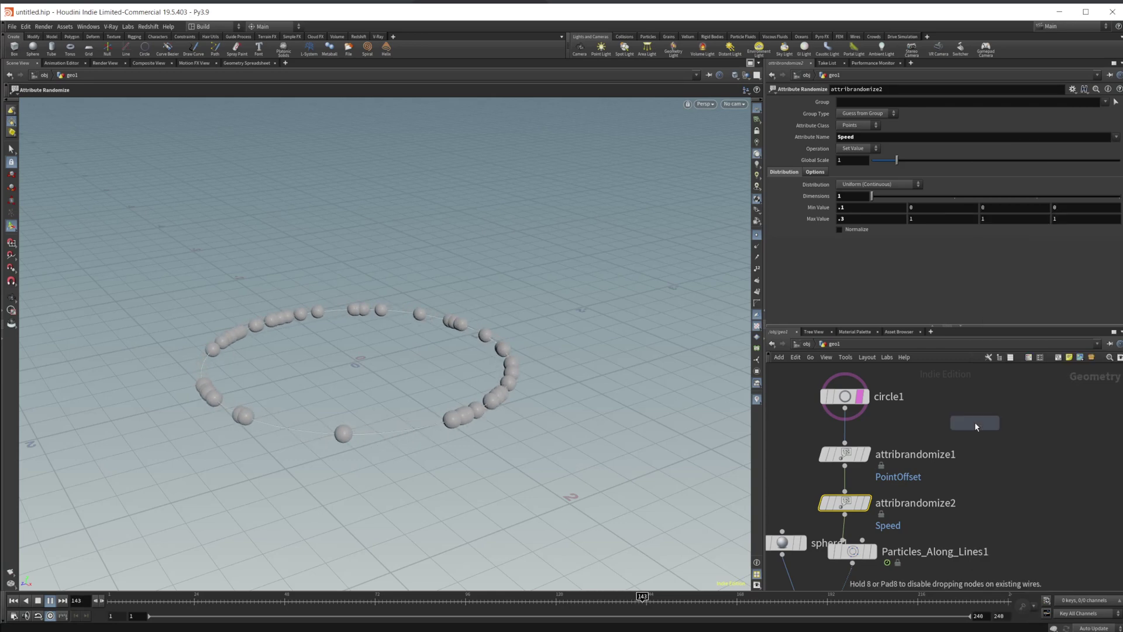
left_click(973, 421)
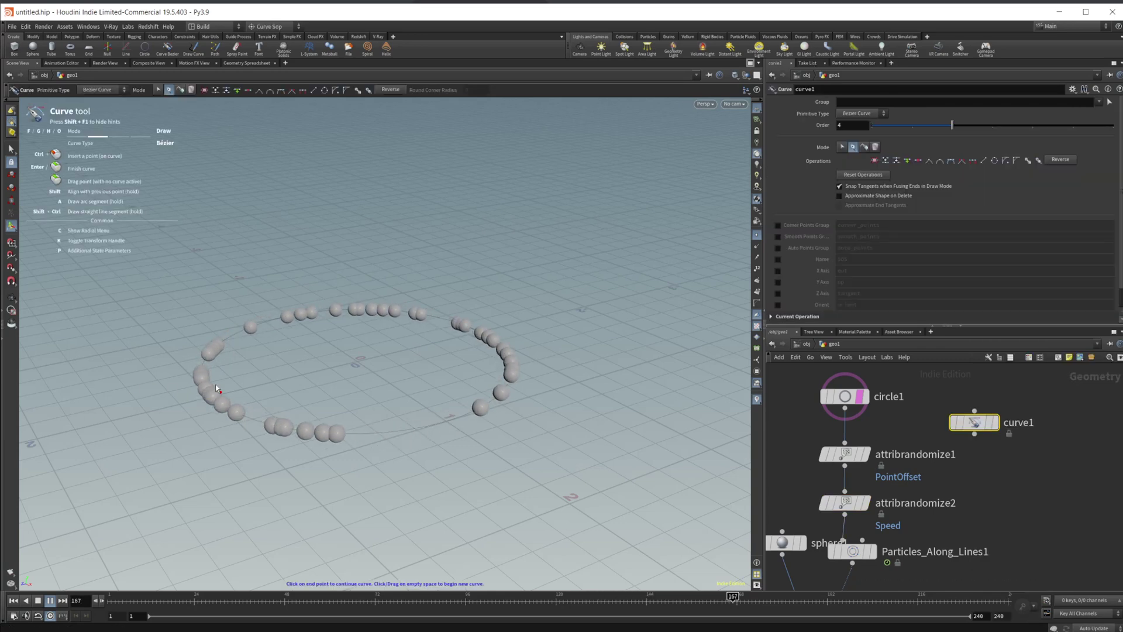
left_click(38, 601)
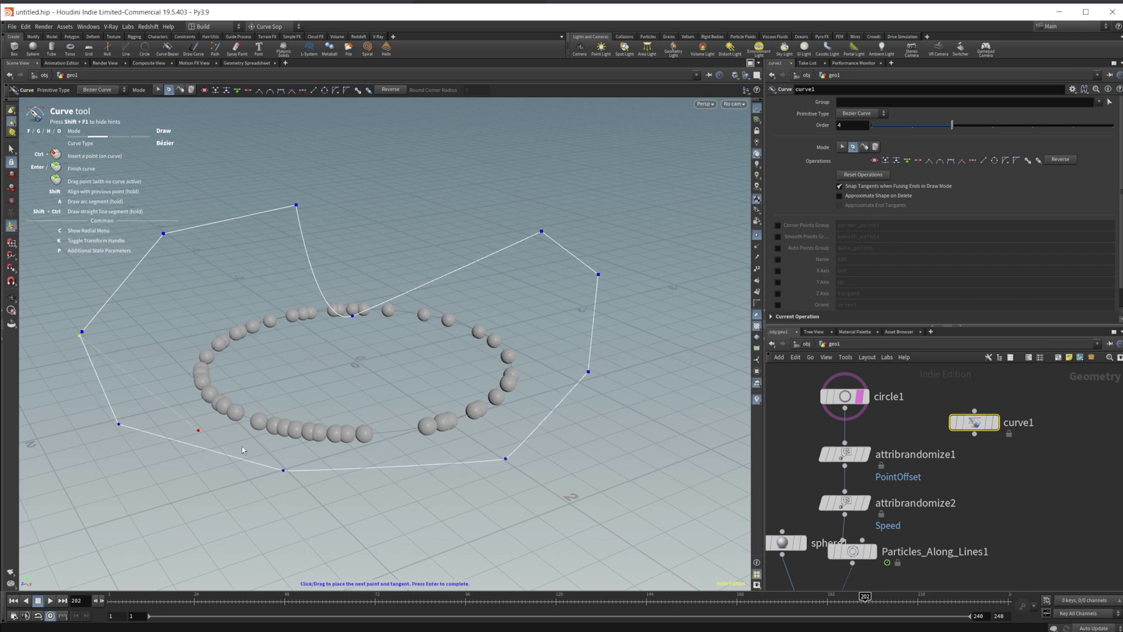
key("Escape")
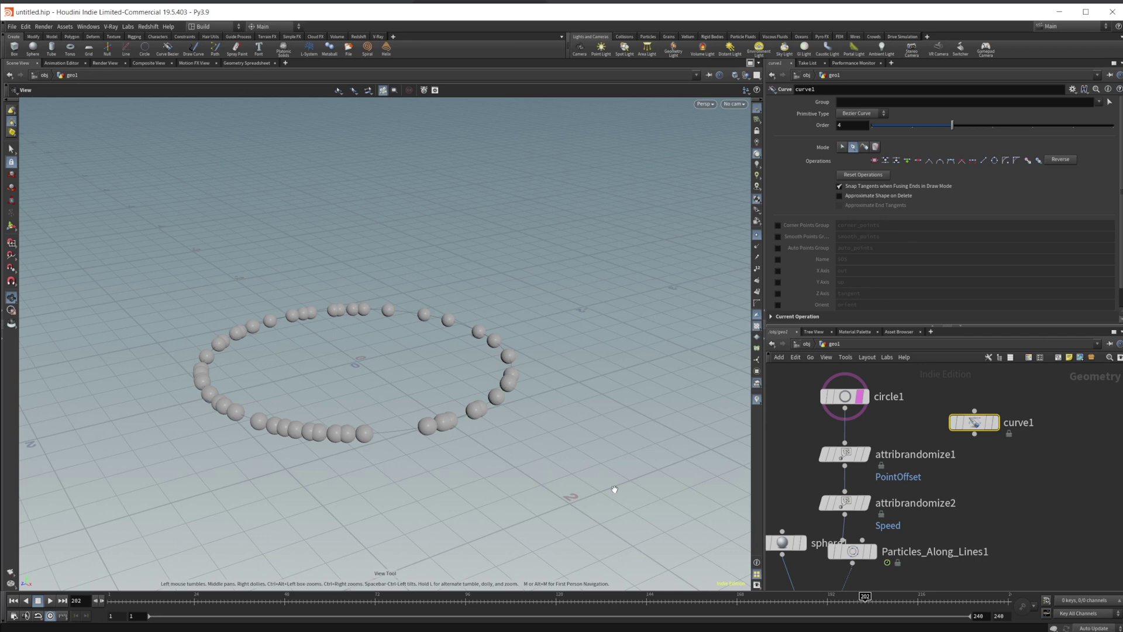
key("Return")
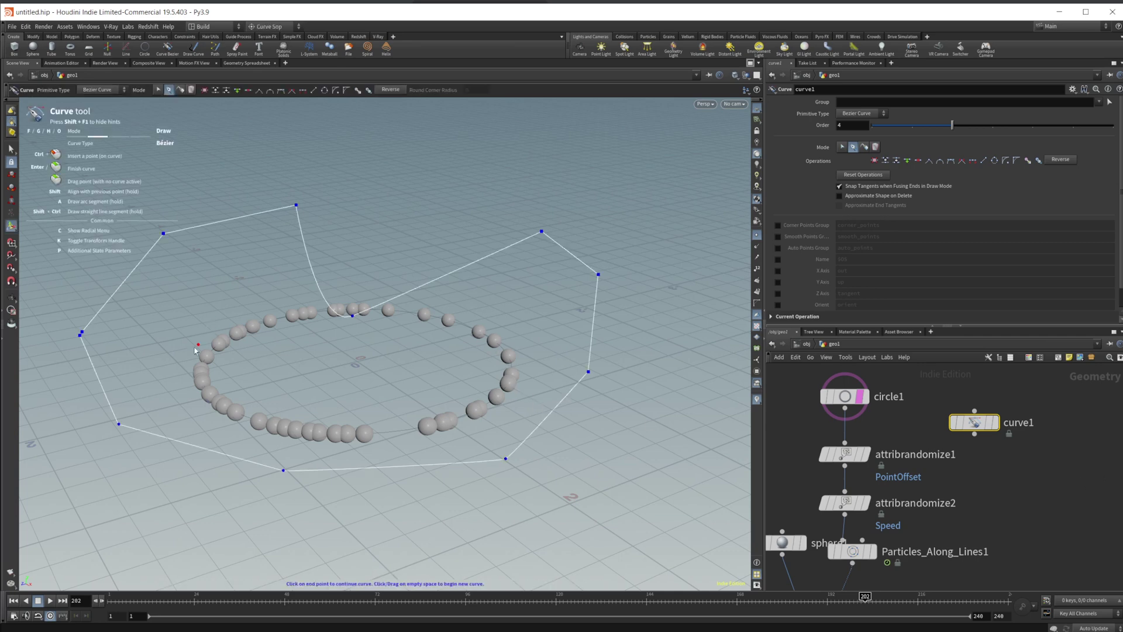
- Chain a Convert node and then a Fuse node below curve1
key("Tab")
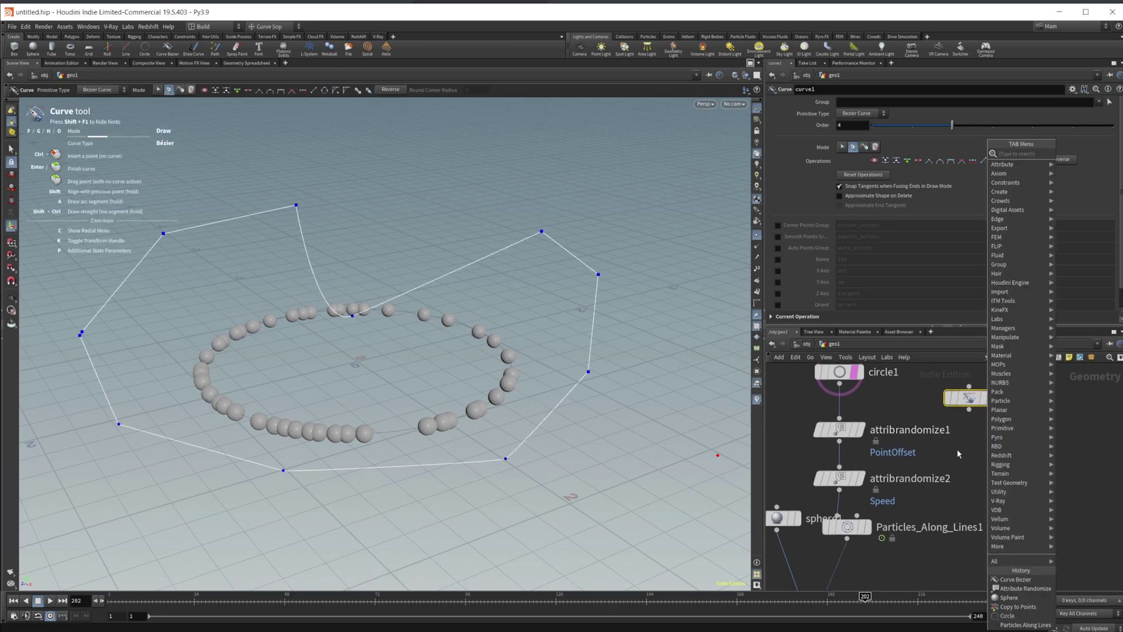
type("conver")
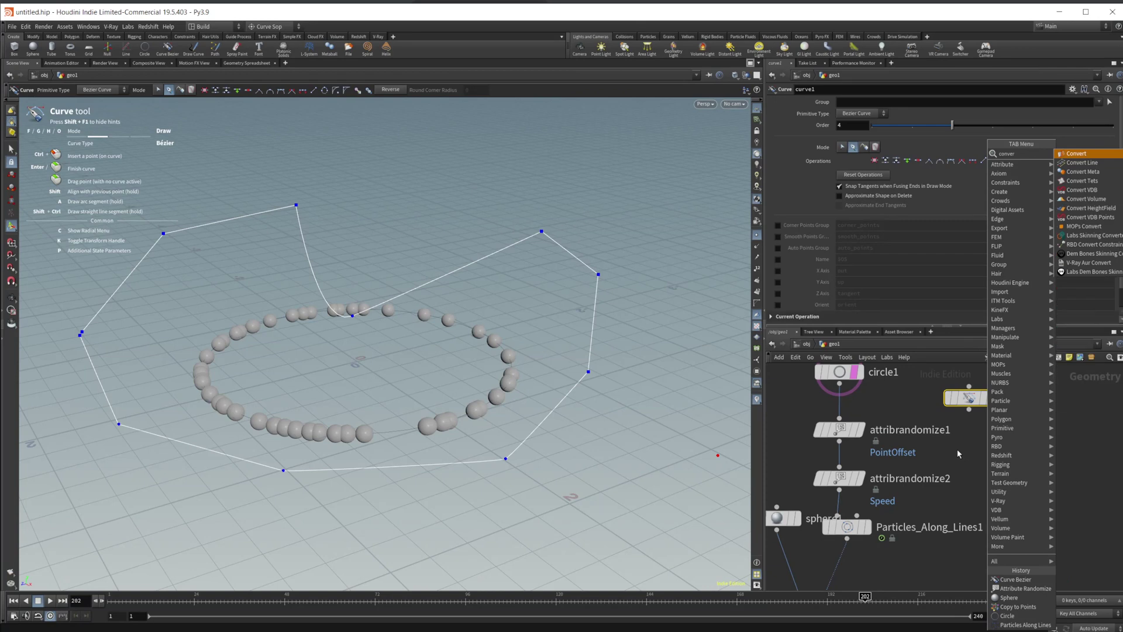
key("Return")
left_click(957, 448)
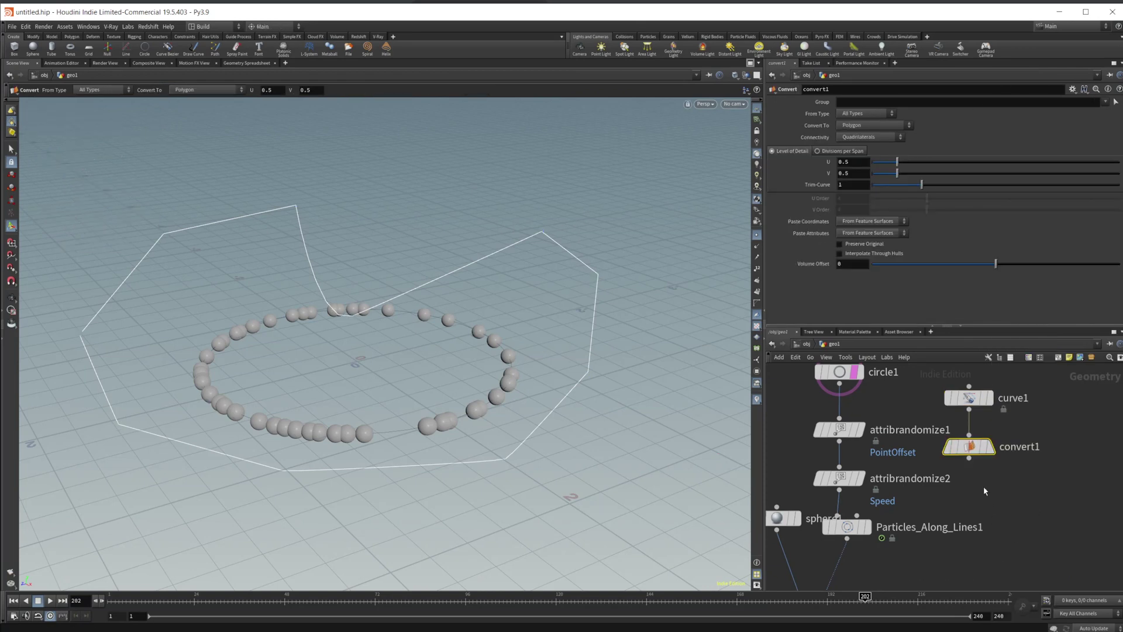
key("Tab")
type("fuse")
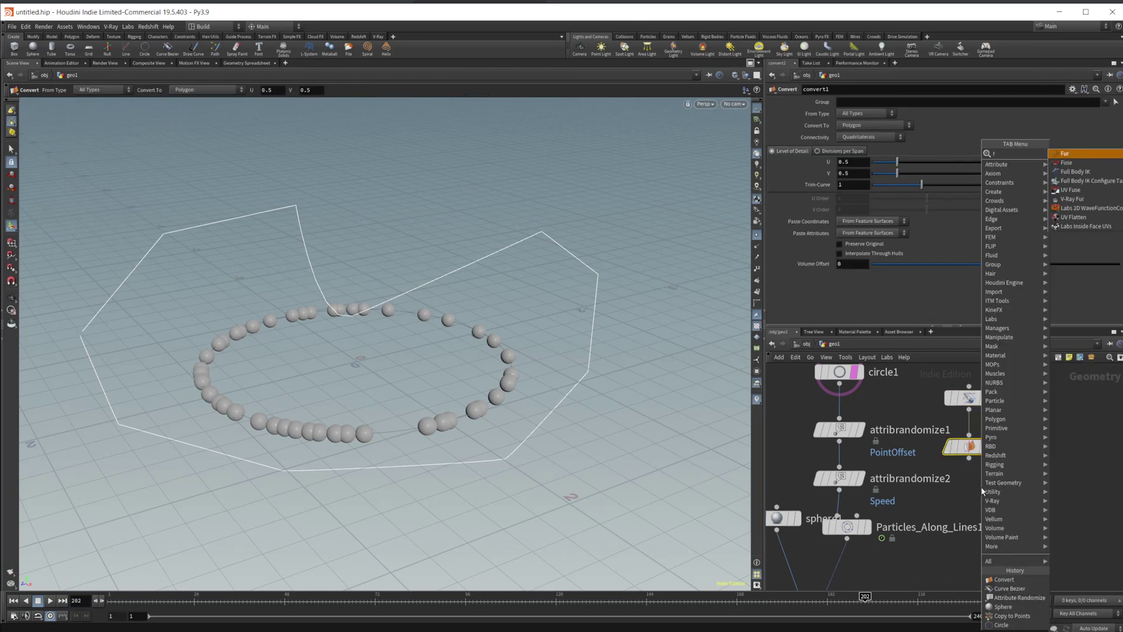
key("Return")
left_click(983, 491)
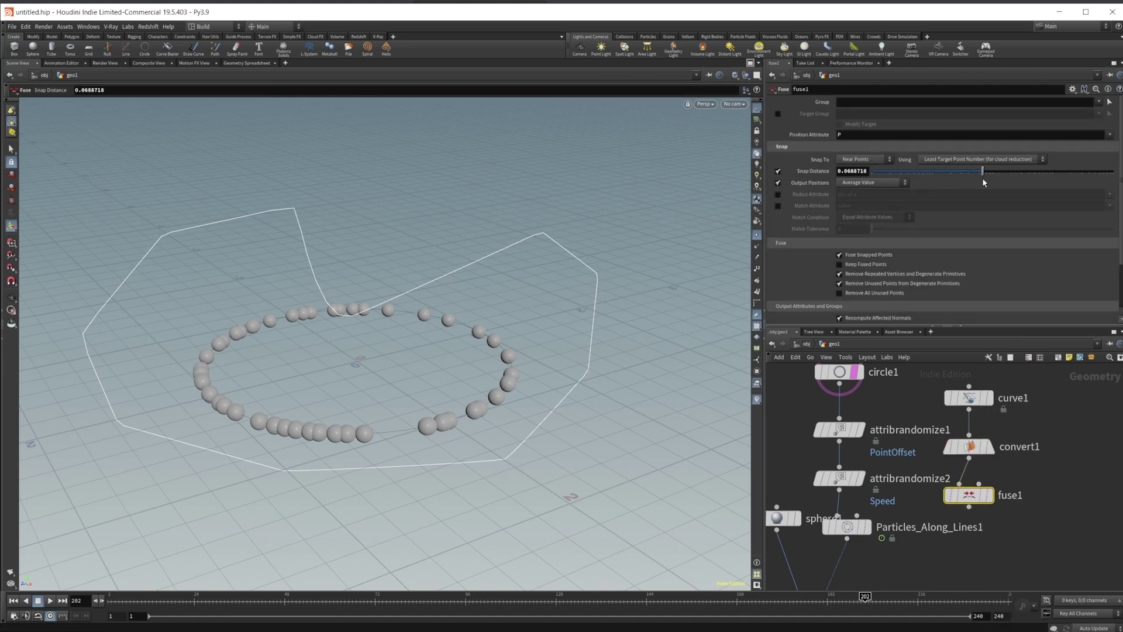
- Move curve1, convert1 and fuse1 up together in the network
middle_click_drag(1019, 572, 1015, 603)
left_click_drag(1035, 544, 932, 409)
left_click_drag(965, 524, 965, 472)
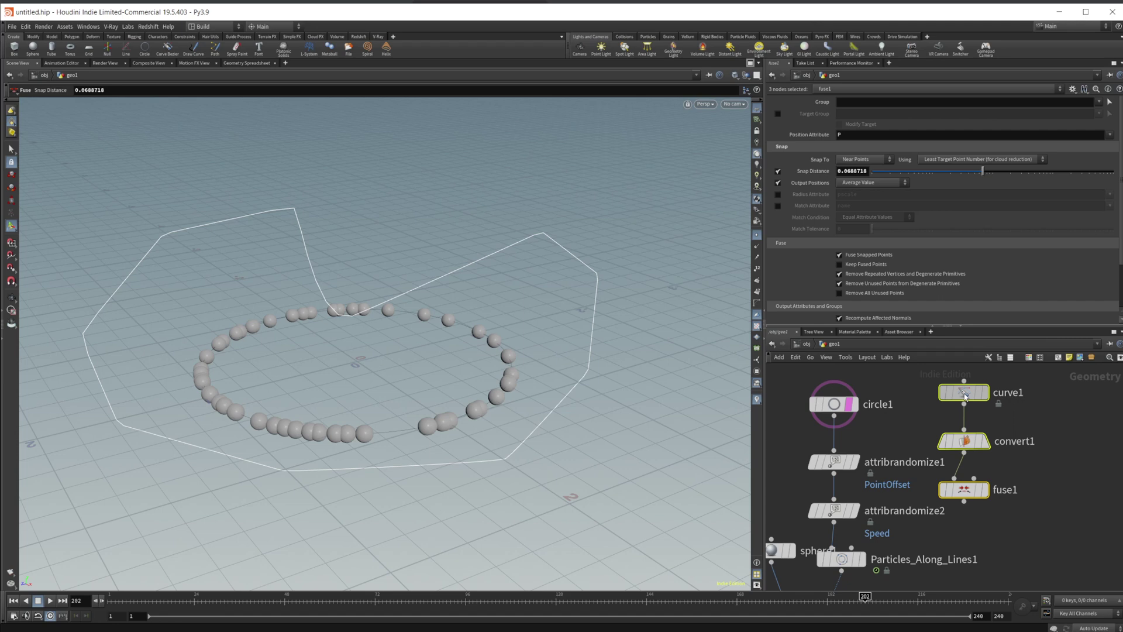
middle_click_drag(976, 544, 973, 489)
key("Tab")
key("Escape")
- Add a Resample node under fuse1 with polygons treated as Subdivision Curves
left_click(960, 415)
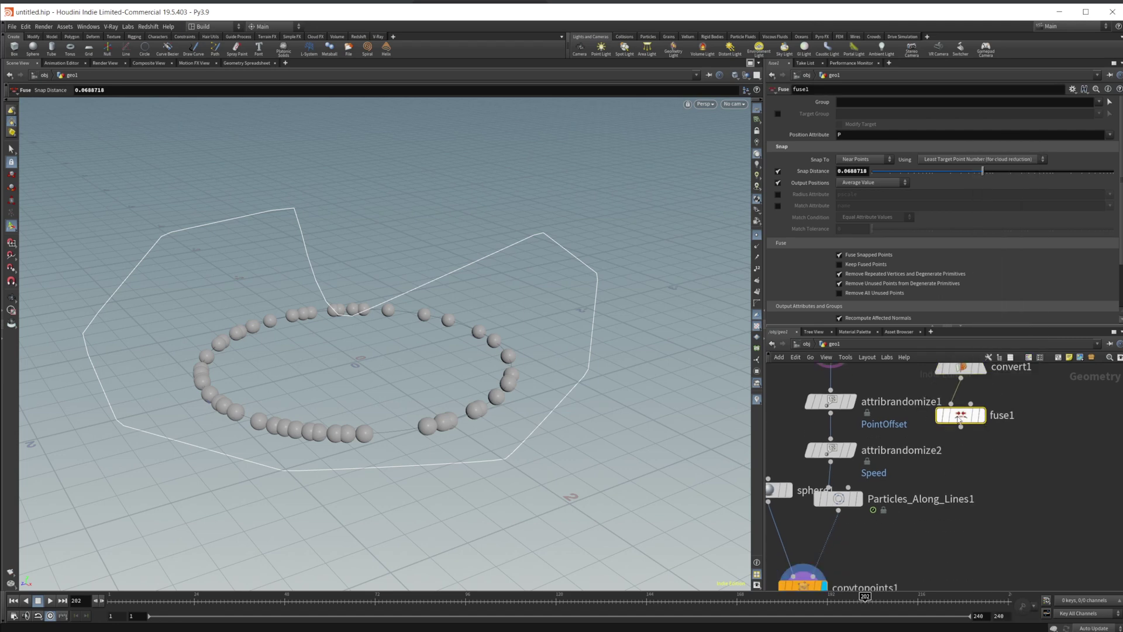
key("Tab")
type("re")
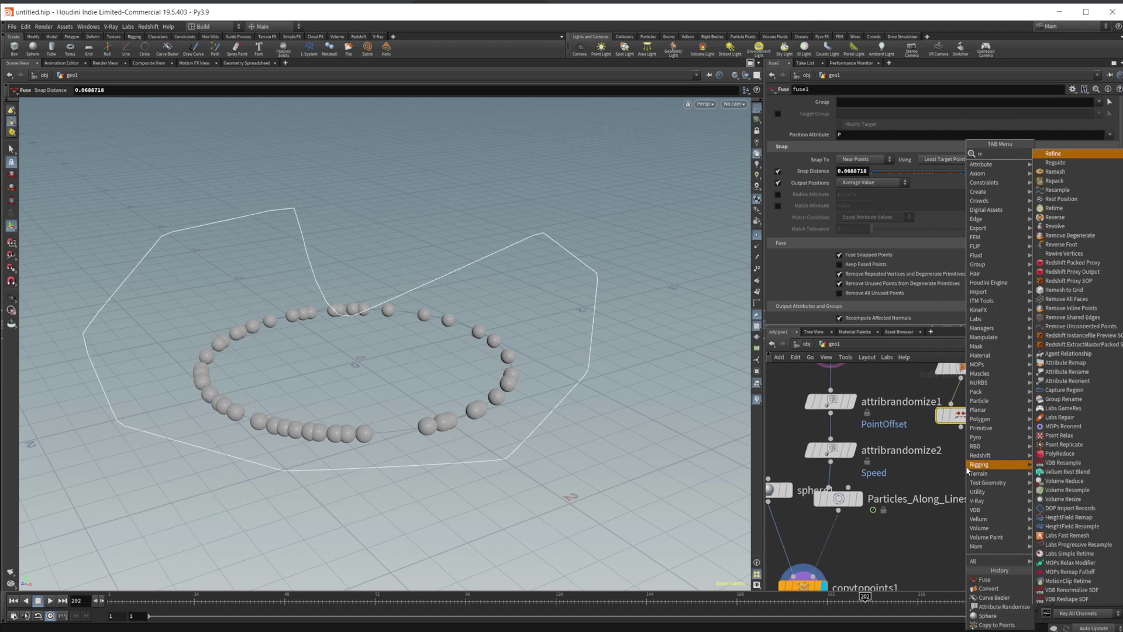
type("sam")
key("Return")
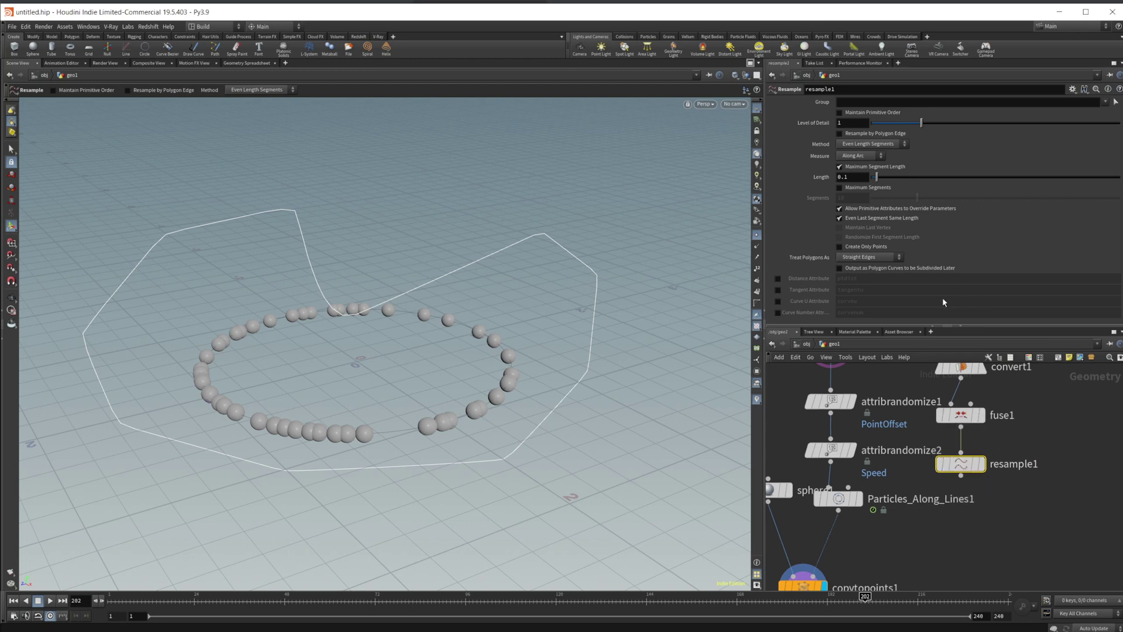
left_click(871, 257)
left_click(881, 276)
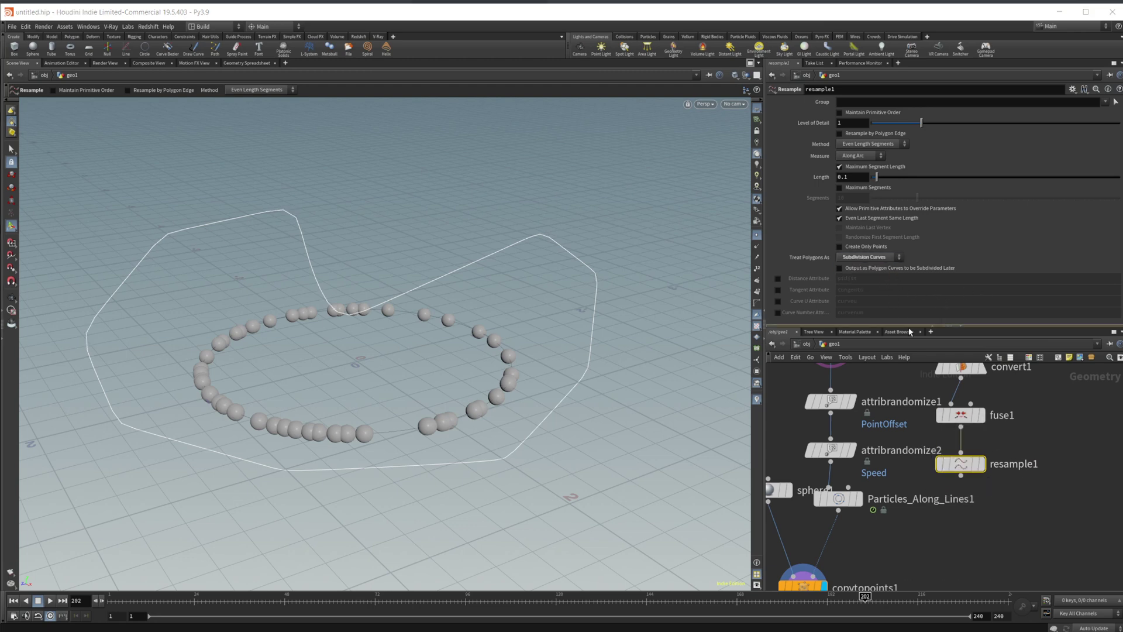
- Turn on Use Custom Path on the Particles_Along_Lines1 node
middle_click_drag(864, 495, 988, 485)
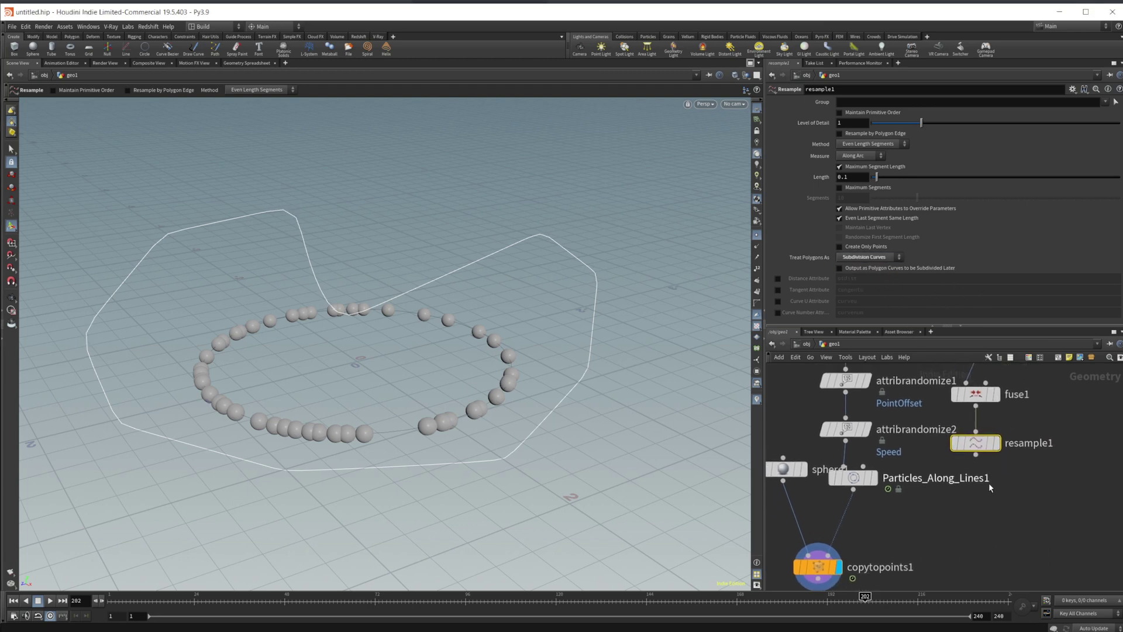
left_click(851, 487)
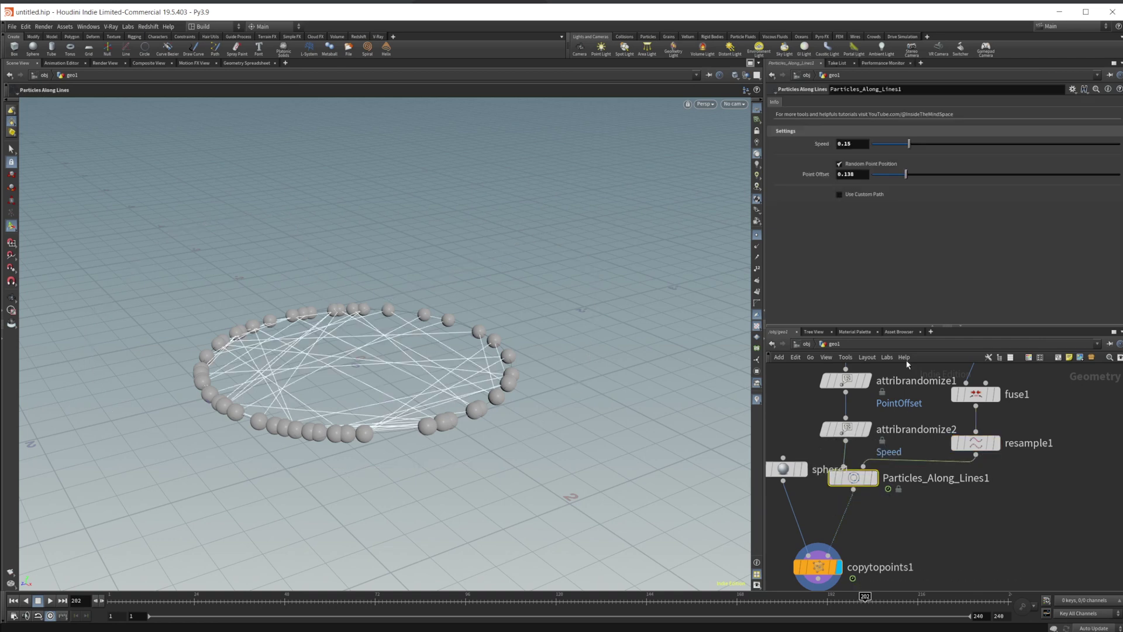
left_click(840, 194)
left_click(868, 195)
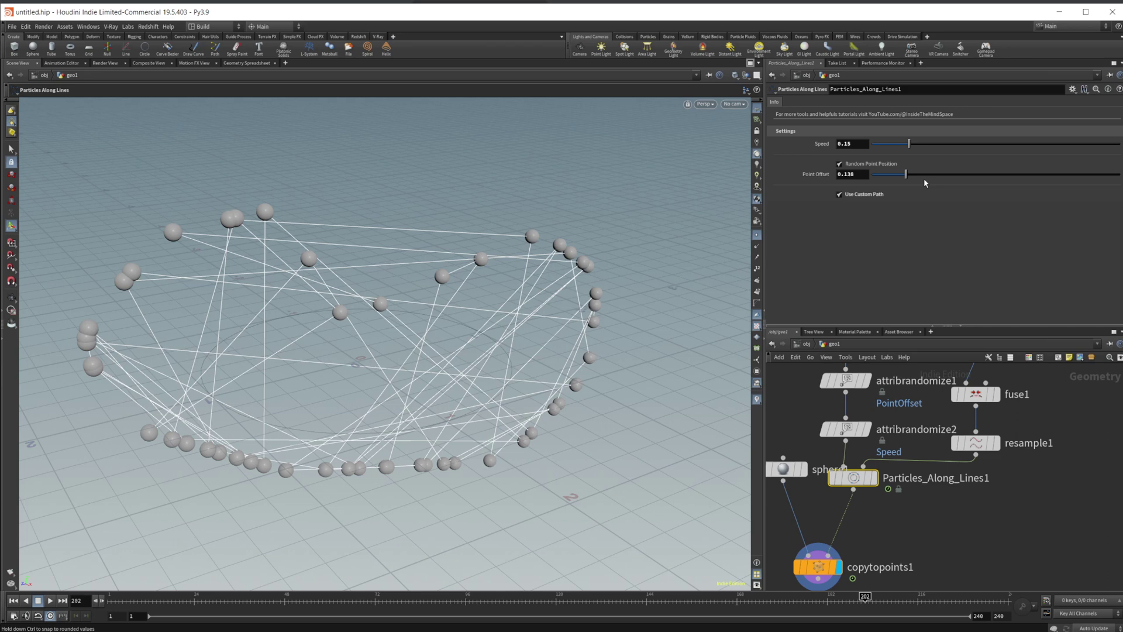
- Display copytopoints1 and play the animation of spheres following the drawn curve
middle_click_drag(929, 548, 926, 493)
left_click(815, 513)
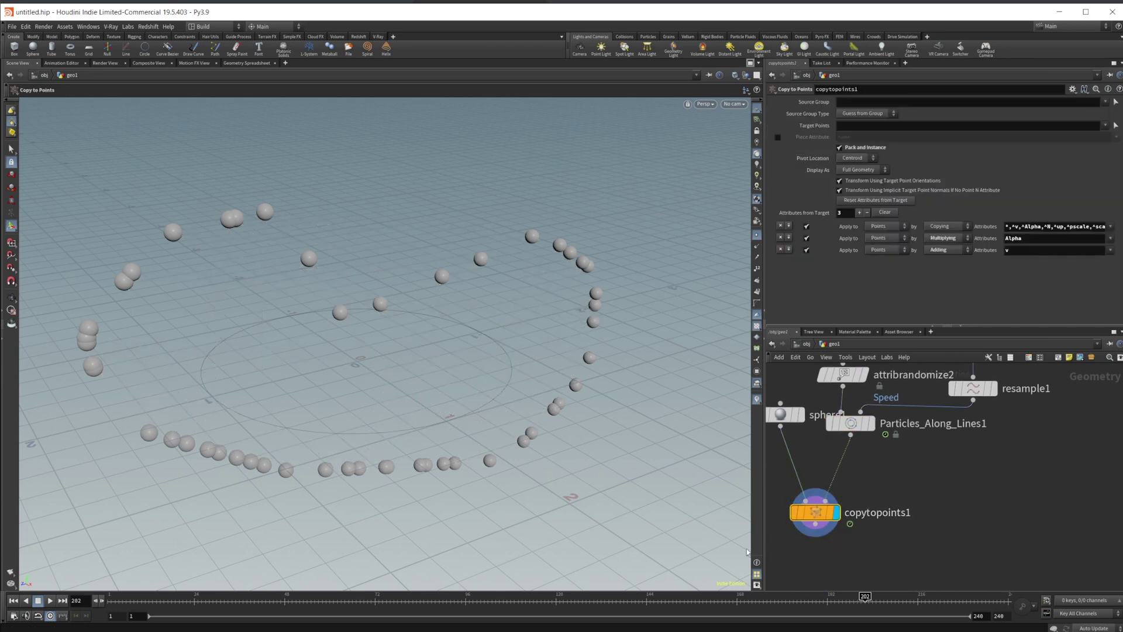
mouse_move(869, 380)
middle_mouse_down()
mouse_move(836, 550)
mouse_move(886, 368)
middle_mouse_up()
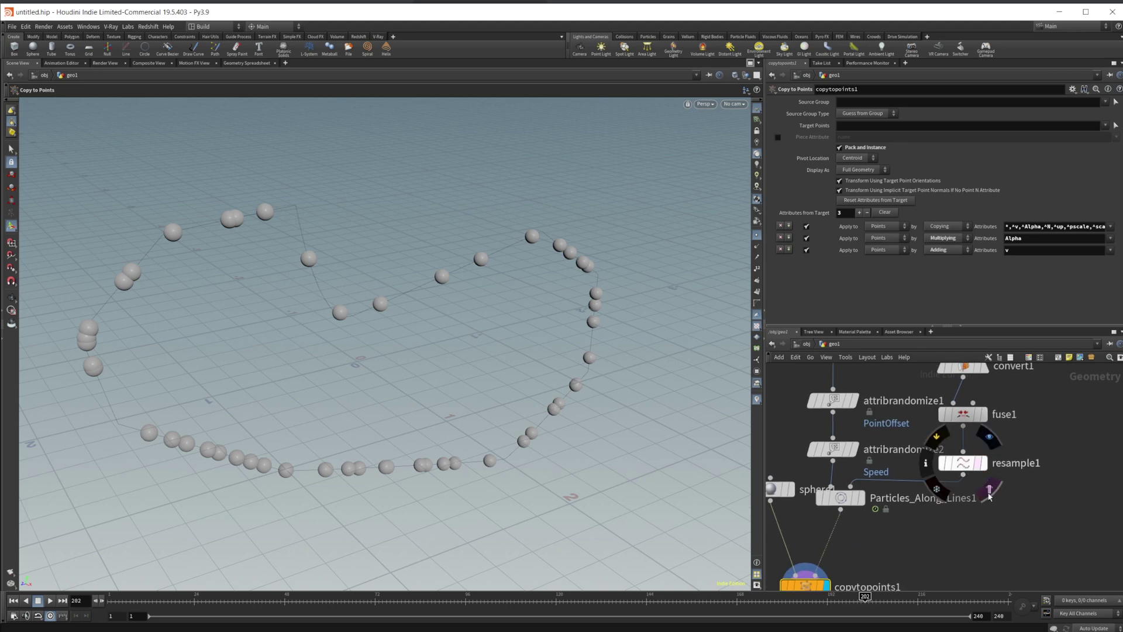
middle_click_drag(959, 410, 1049, 383)
left_click(49, 600)
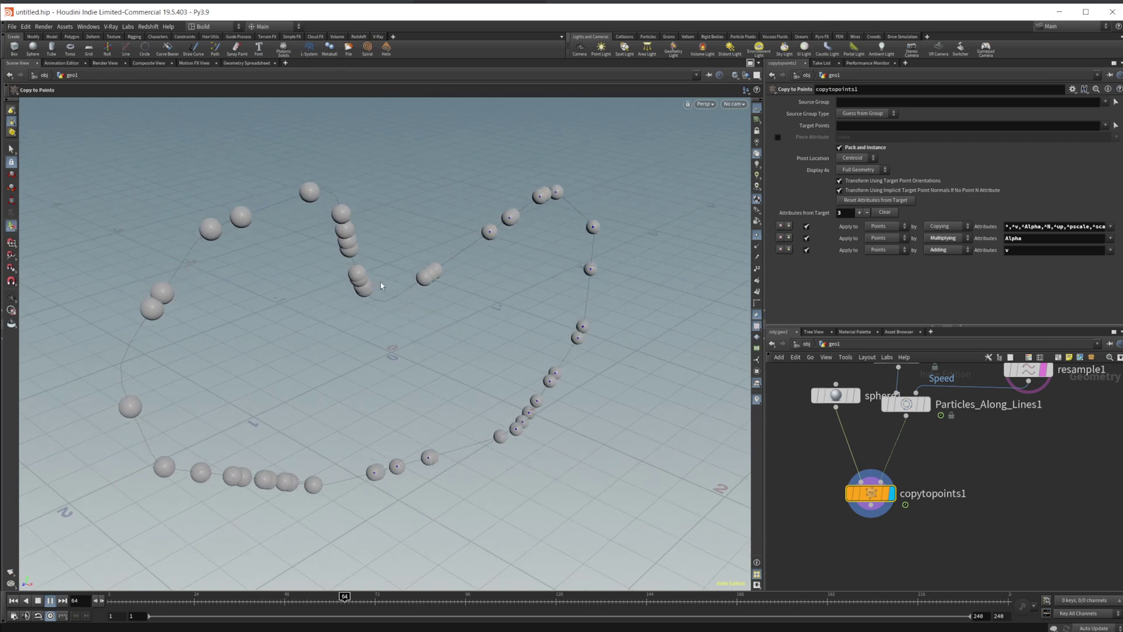
scroll(920, 422, "up", 5)
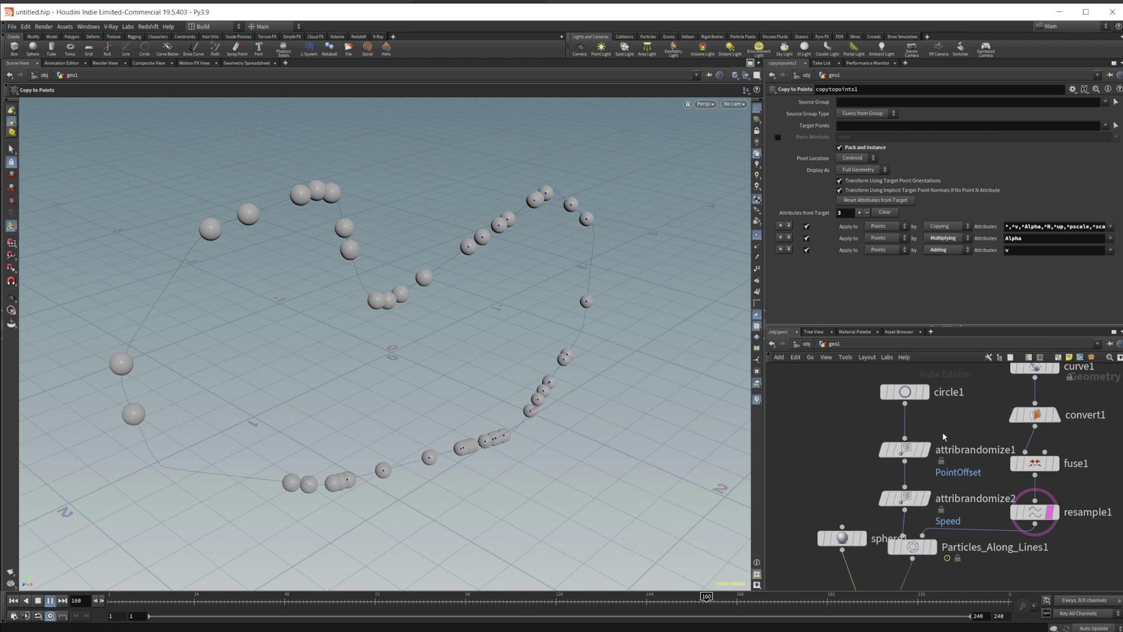
- Create an add1 node with Number of Points set to 5
key("Tab")
type("a")
key("Return")
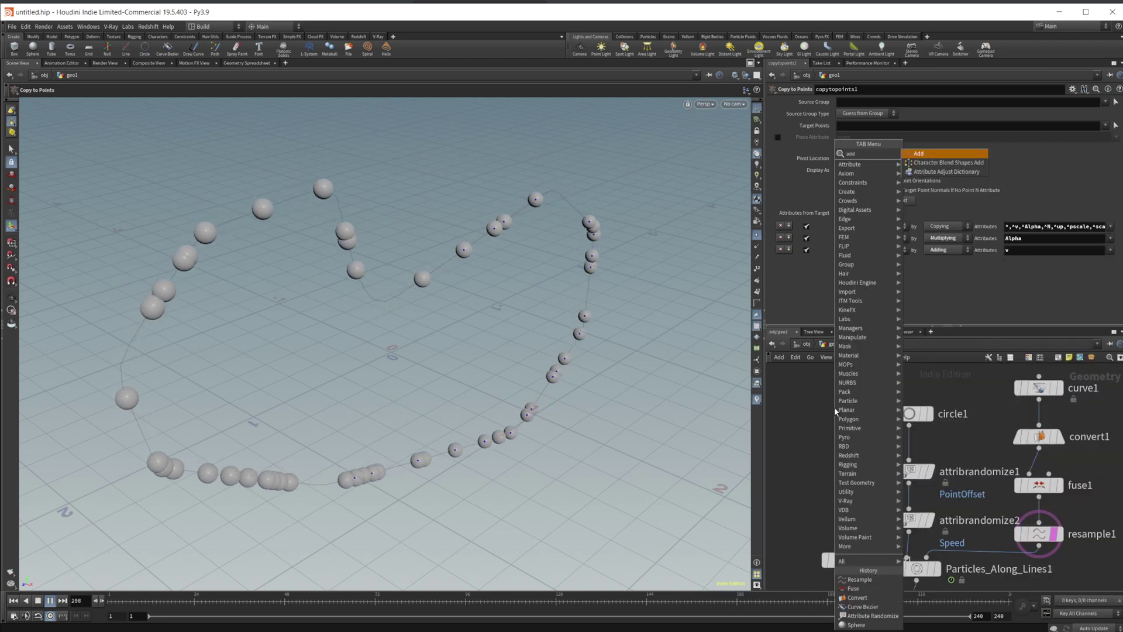
left_click(834, 408)
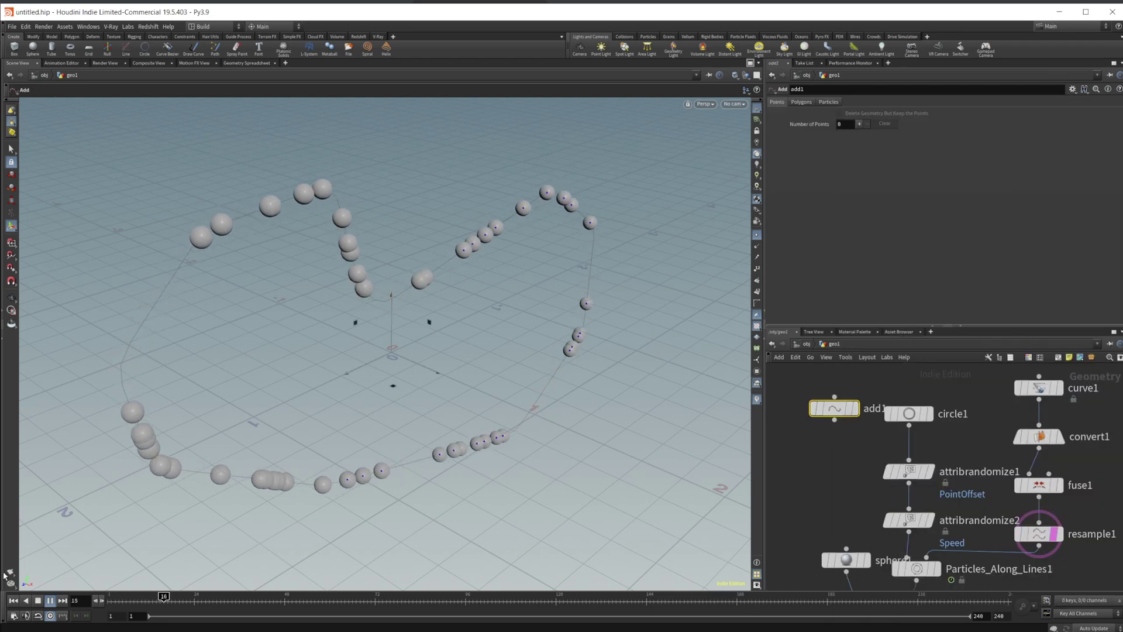
key("Escape")
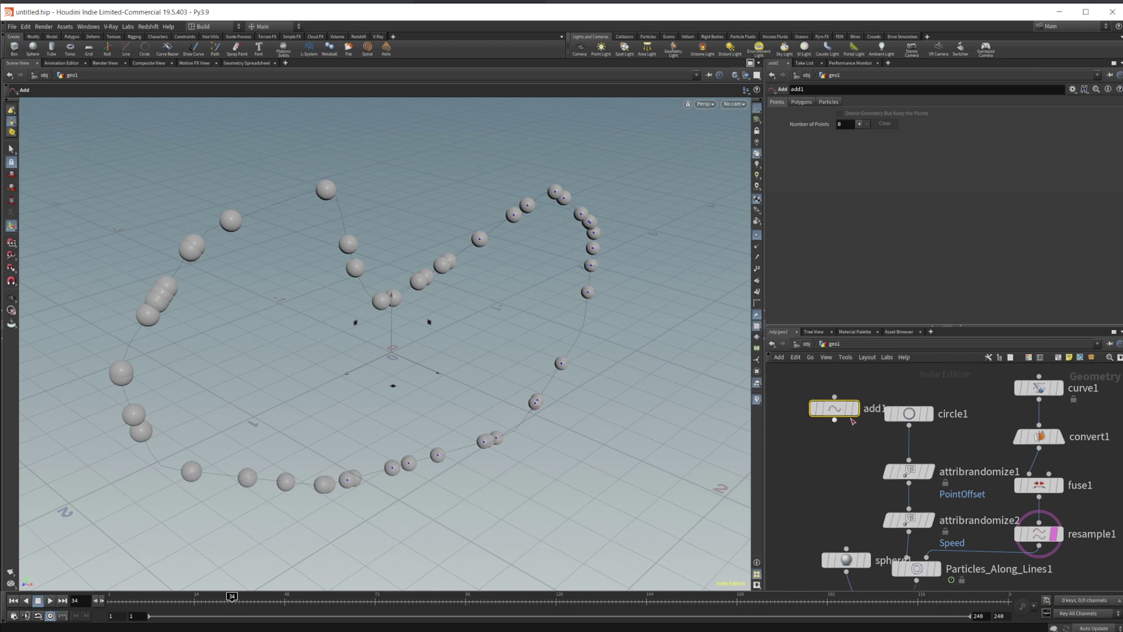
left_click(858, 124)
left_click(859, 124)
left_click(858, 124)
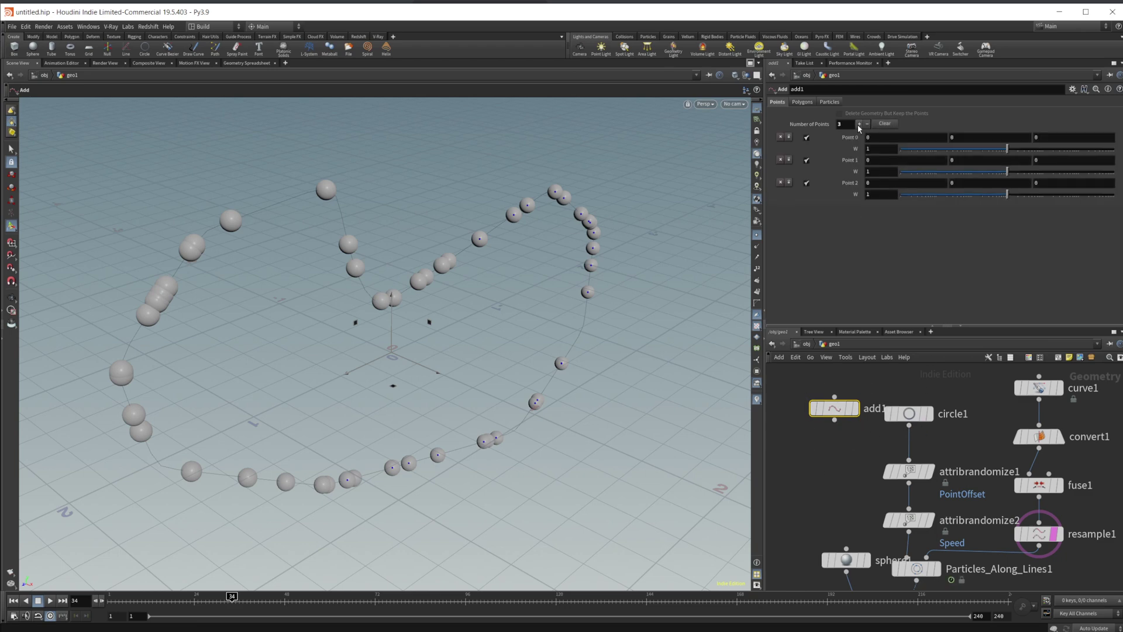
- Wire add1 into attribrandomize1 in place of circle1 and view its Geometry Spreadsheet
left_click_drag(834, 420, 908, 465)
middle_click_drag(909, 465, 867, 406)
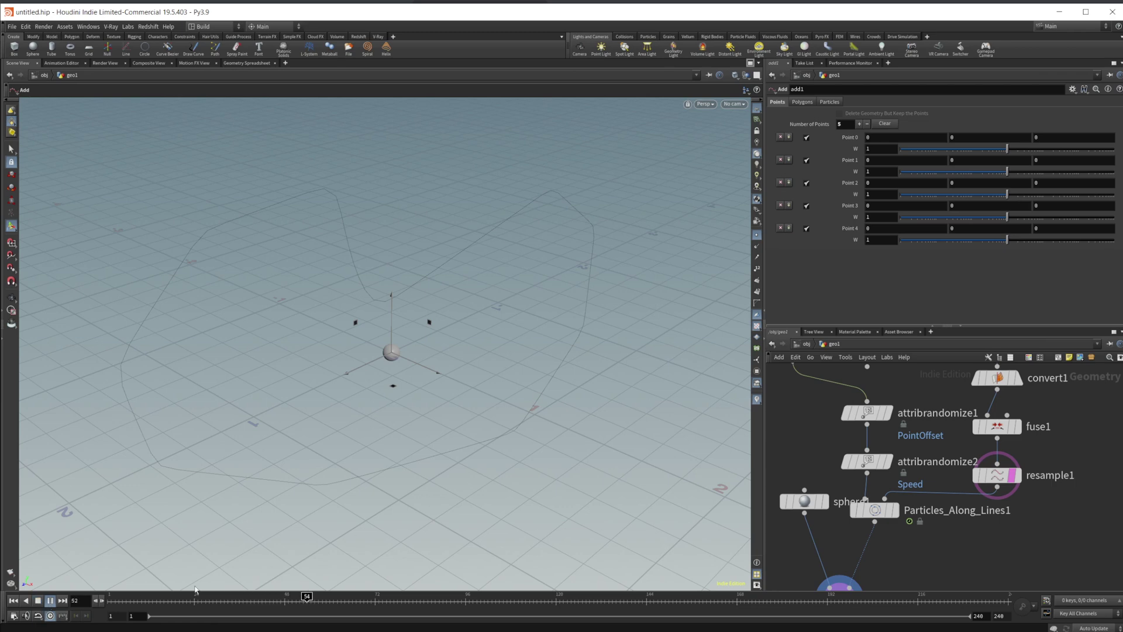
middle_click_drag(788, 430, 859, 510)
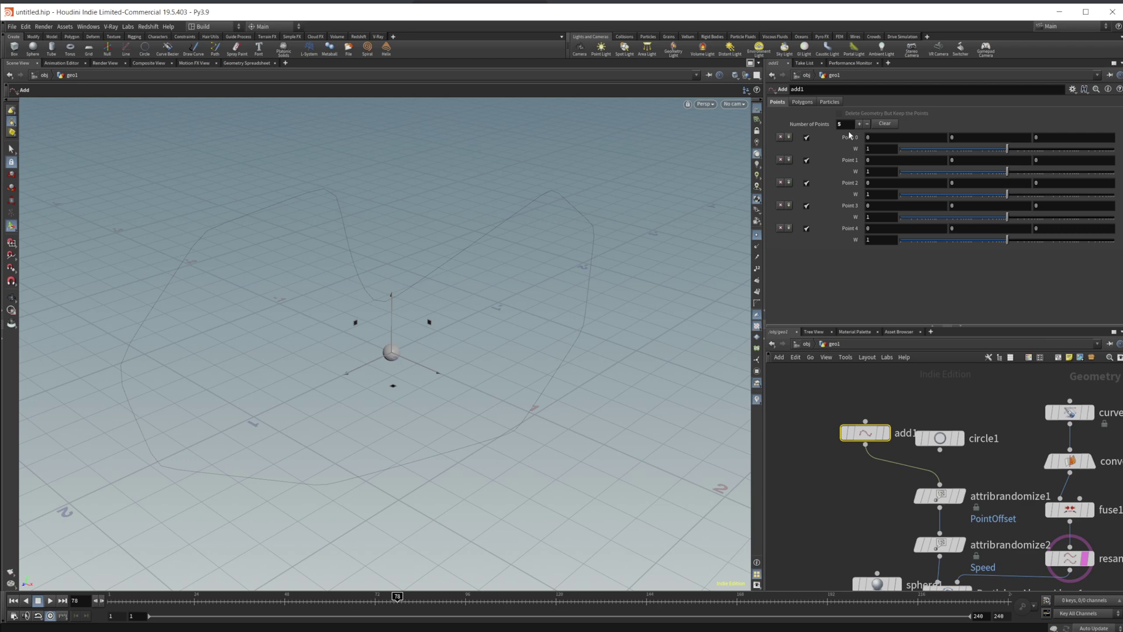
left_click(246, 63)
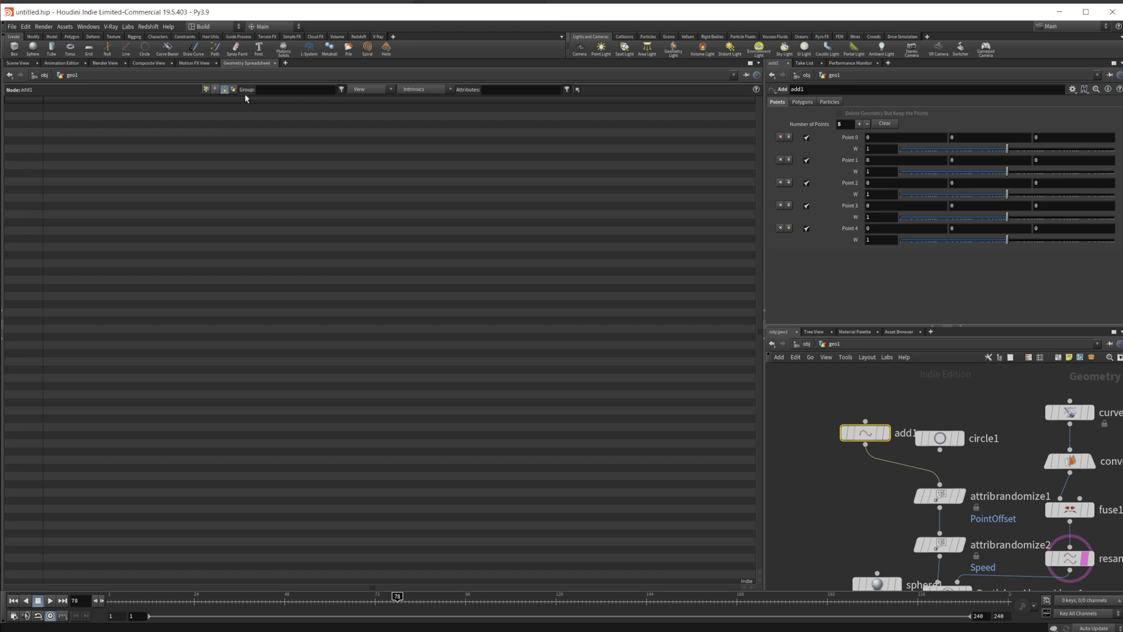
- Set add1's Polygons option to By Group and return to the Scene View
left_click(802, 102)
left_click(813, 126)
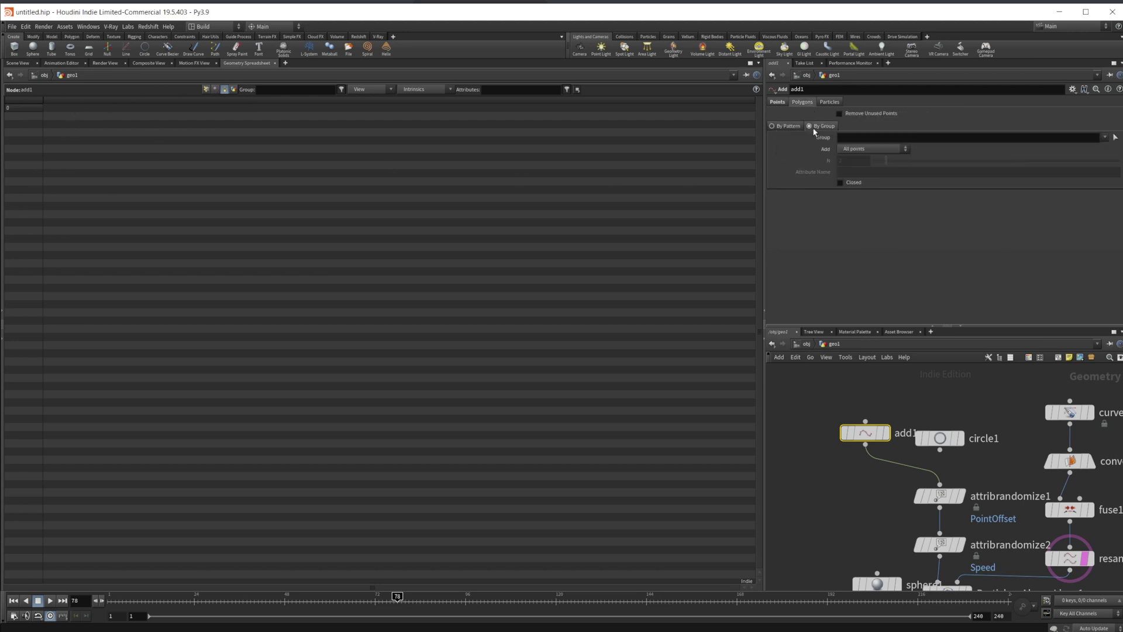
key("alt+1")
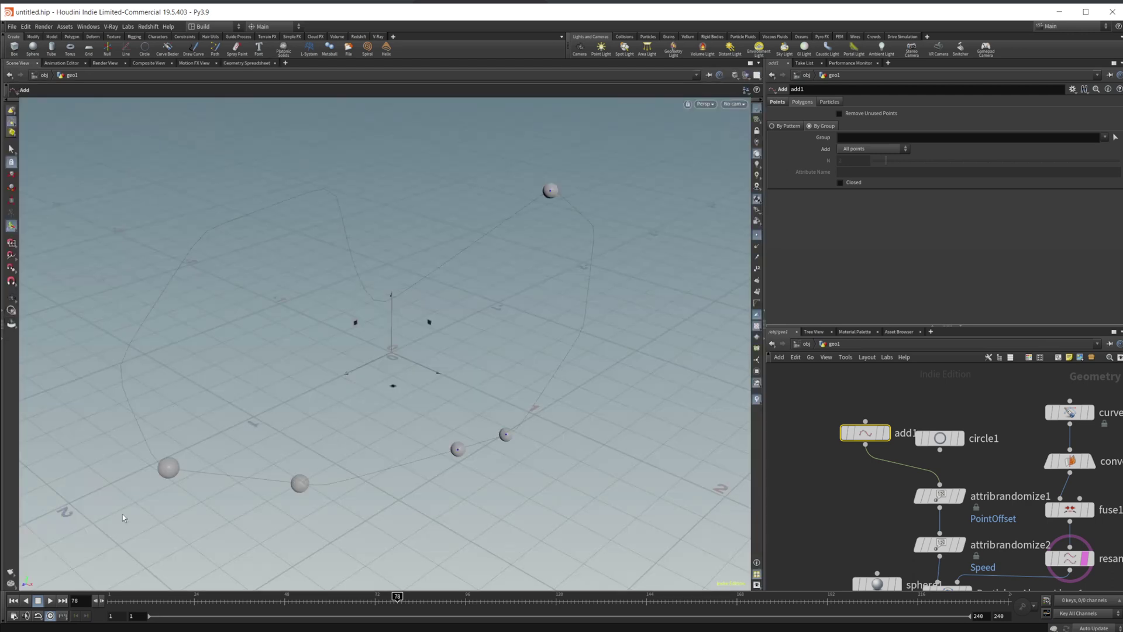
- Replay the animation from the first frame with copytopoints1 in view
left_click(14, 601)
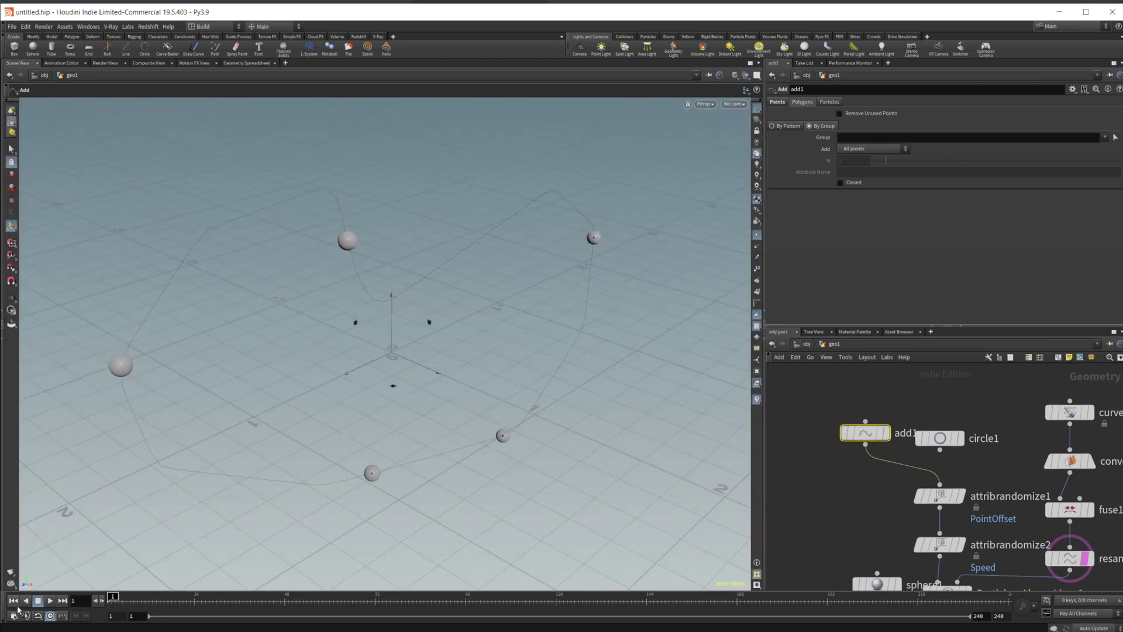
left_click(50, 601)
middle_click_drag(896, 505, 880, 403)
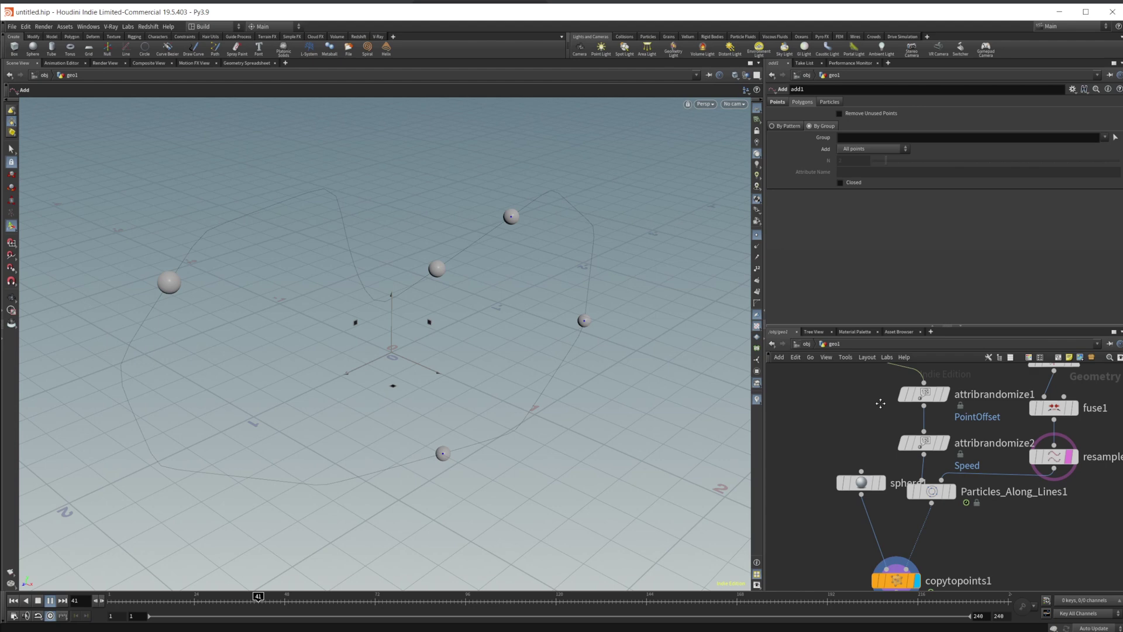
middle_click_drag(1055, 555, 970, 506)
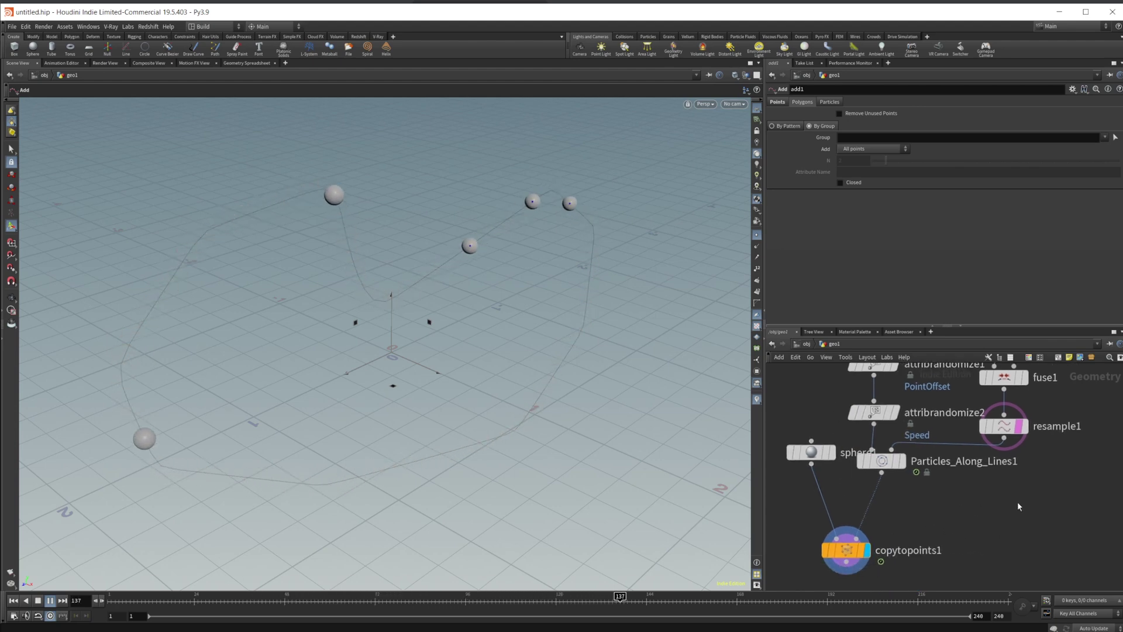